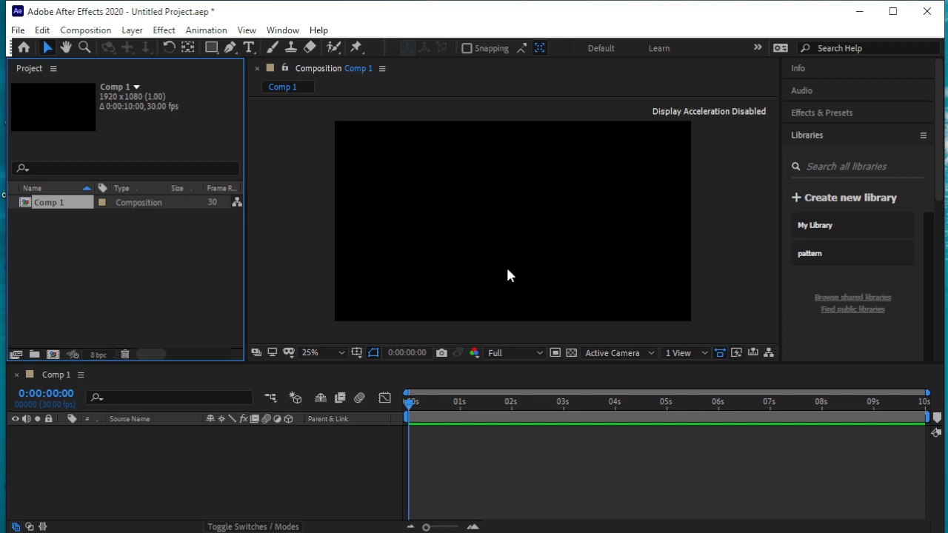
Step: Import the path Illustrator file as Composition - Retain Layer Sizes and add the path composition to Comp 1's timeline
right_click(119, 244)
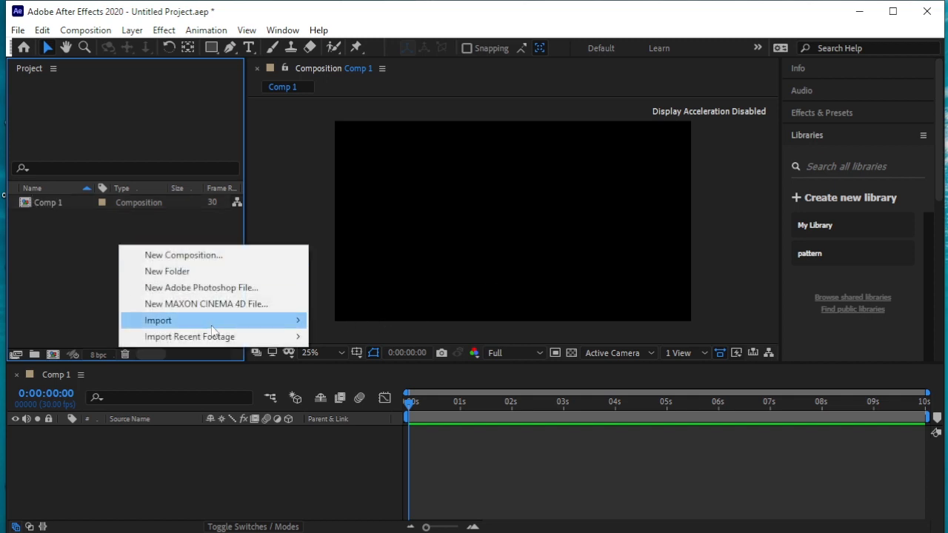
mouse_move(213, 325)
click(384, 324)
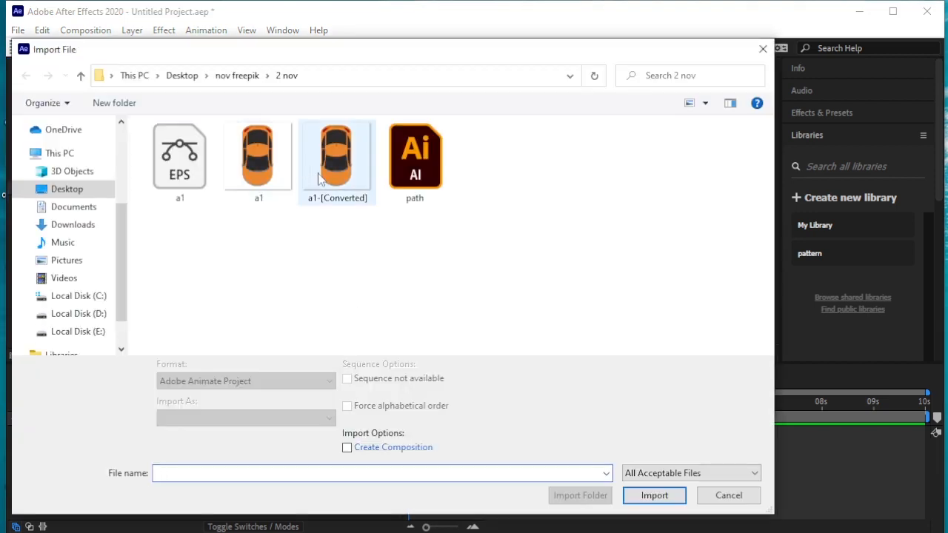
click(406, 163)
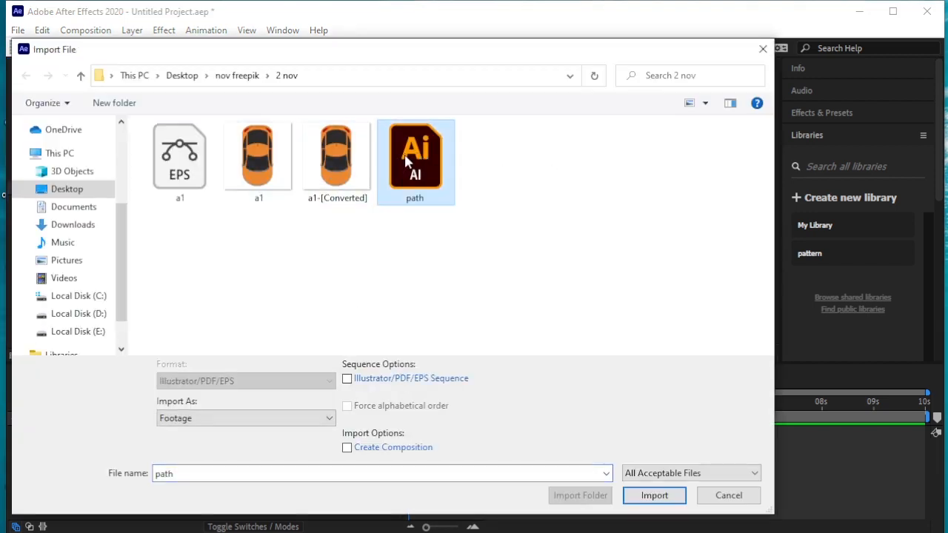
click(285, 417)
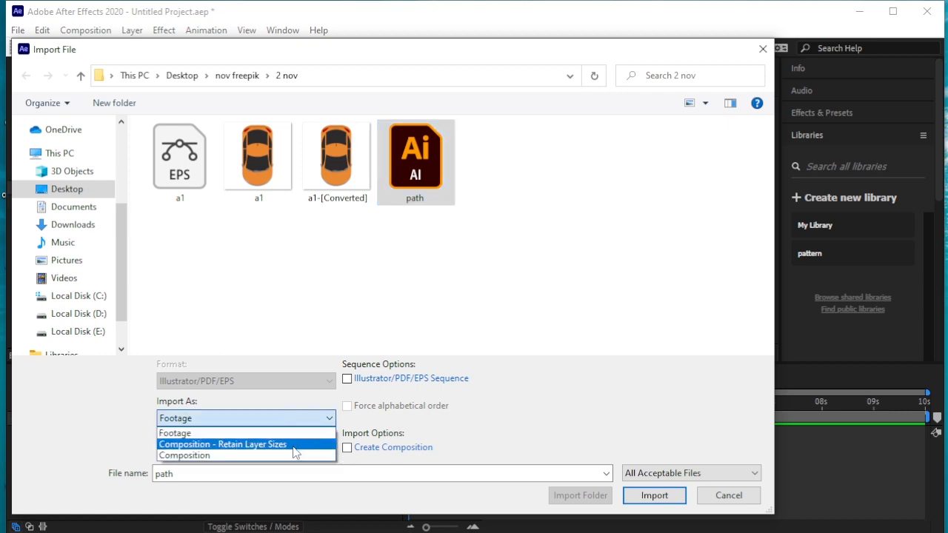
click(292, 444)
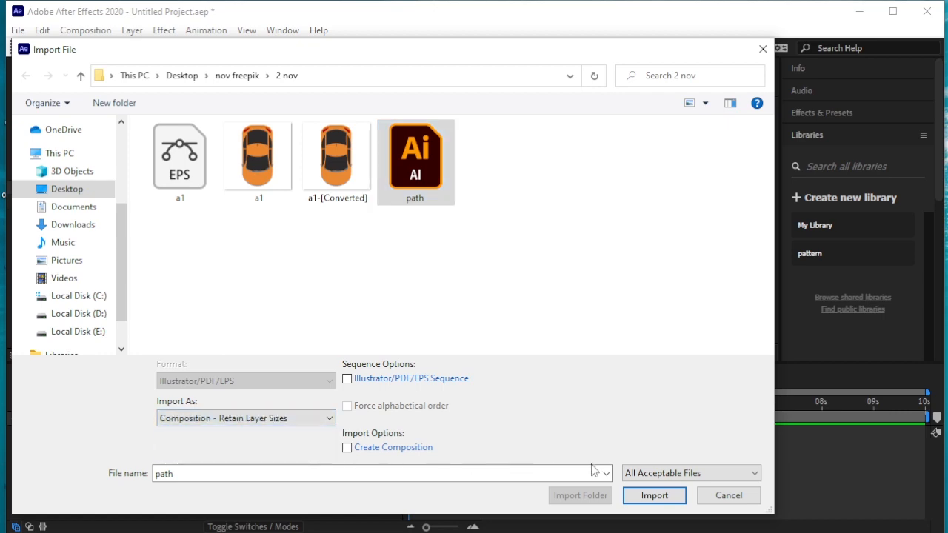
click(665, 499)
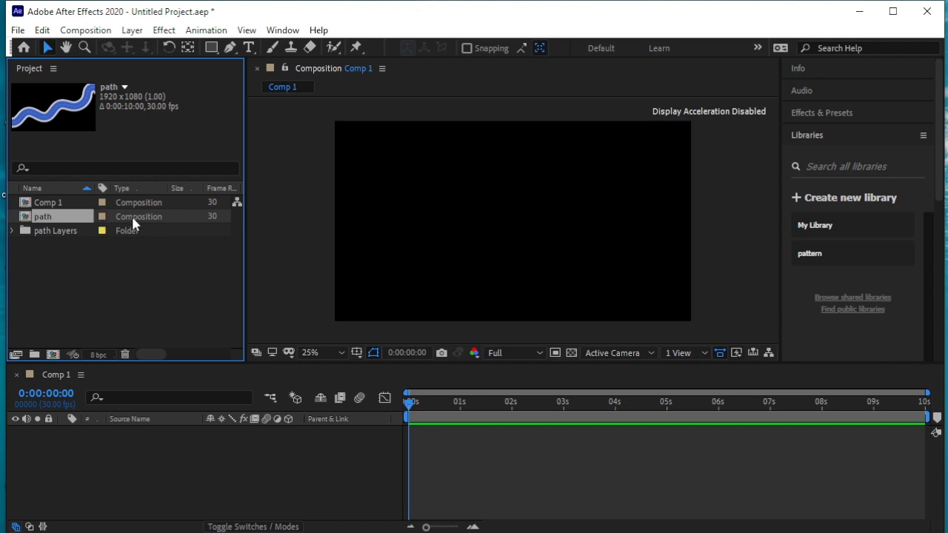
drag(164, 213, 213, 456)
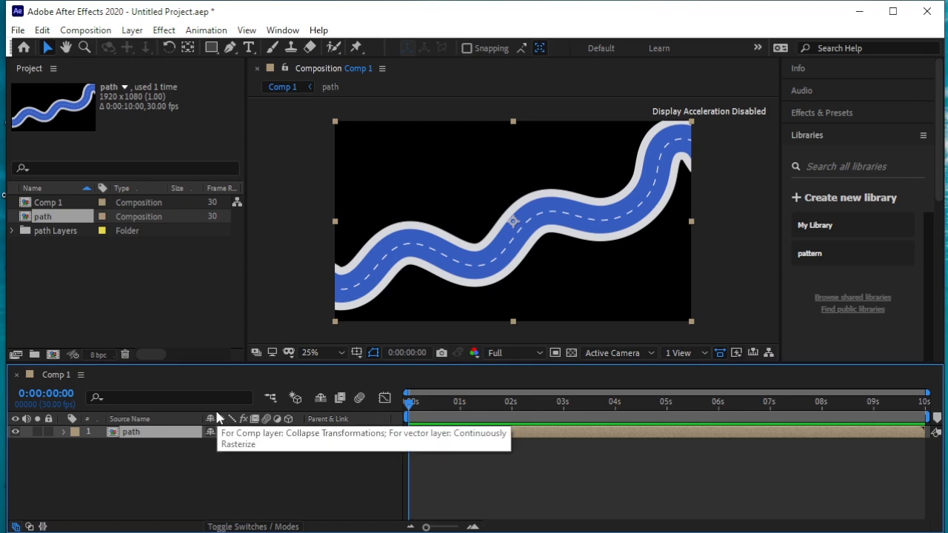
Step: Create a dark blue solid in Comp 1 and place it behind the path layer as a locked background
click(131, 30)
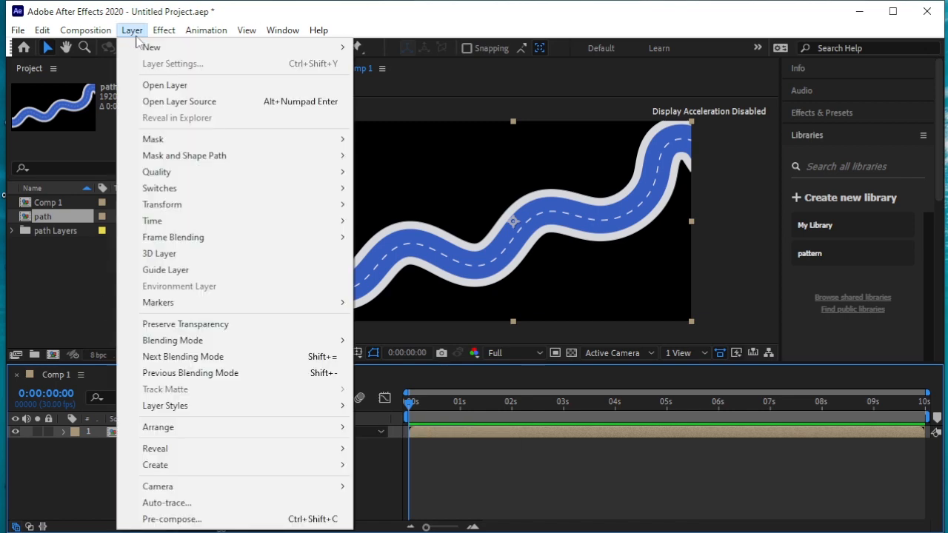
mouse_move(157, 48)
click(392, 65)
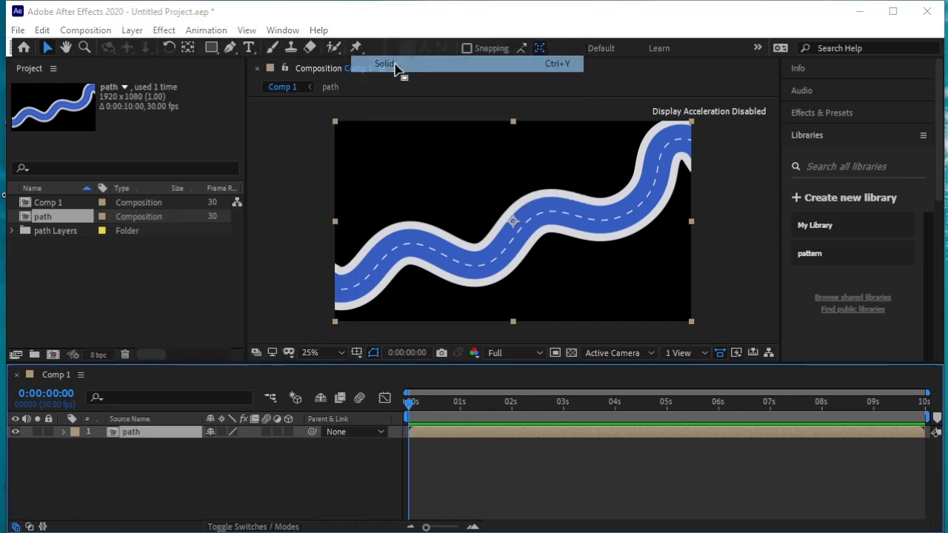
click(696, 378)
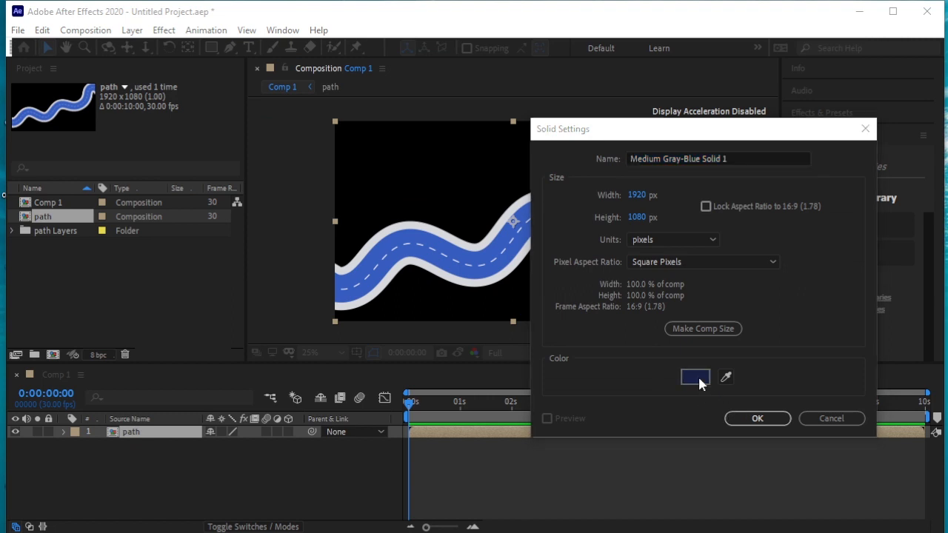
drag(217, 286, 219, 283)
click(415, 154)
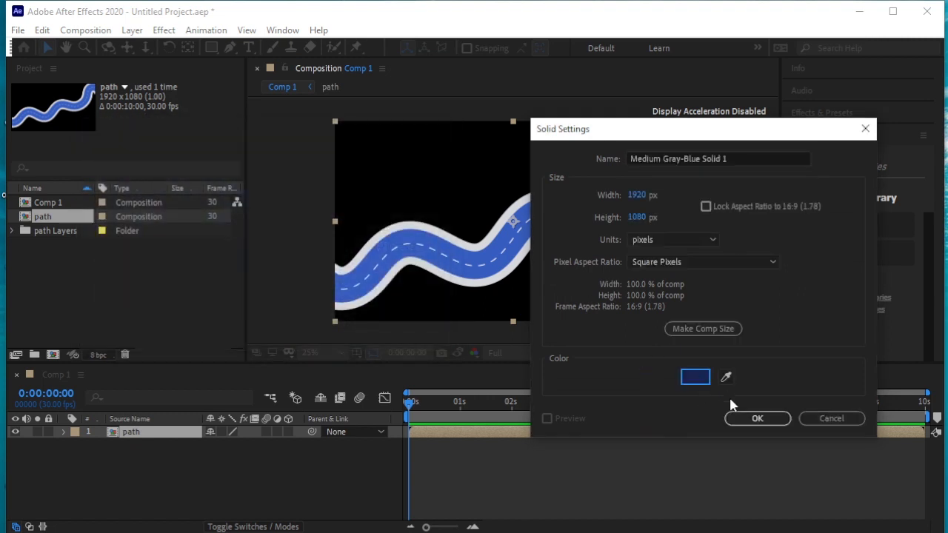
click(756, 418)
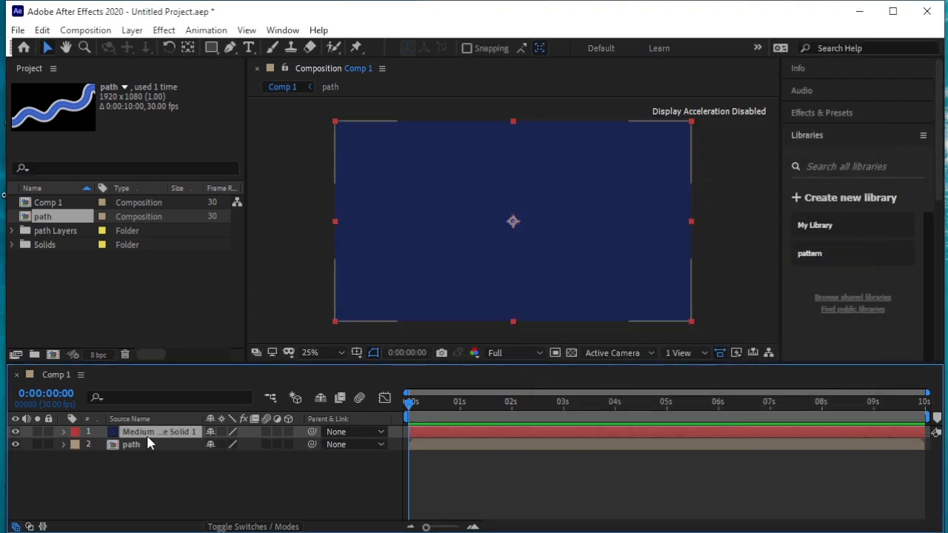
key(ctrl+shift+bracketleft)
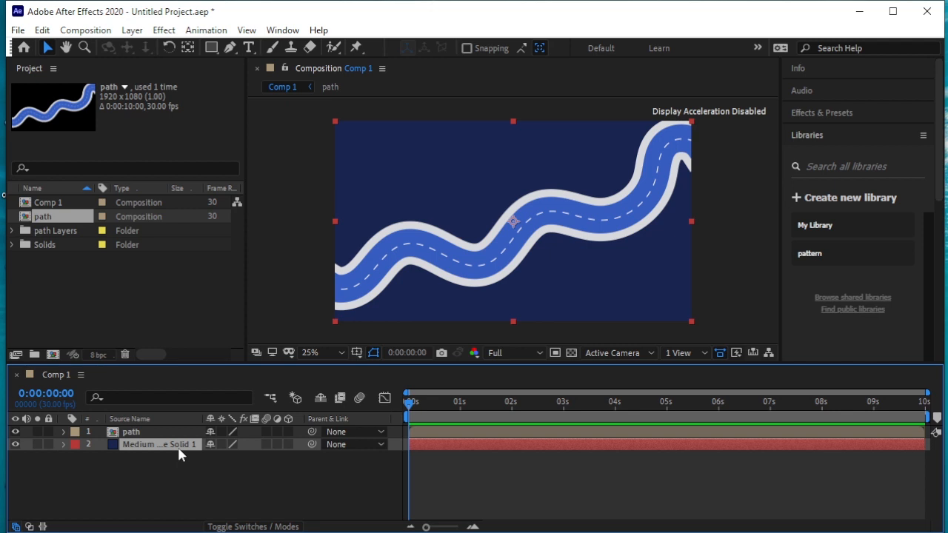
click(49, 444)
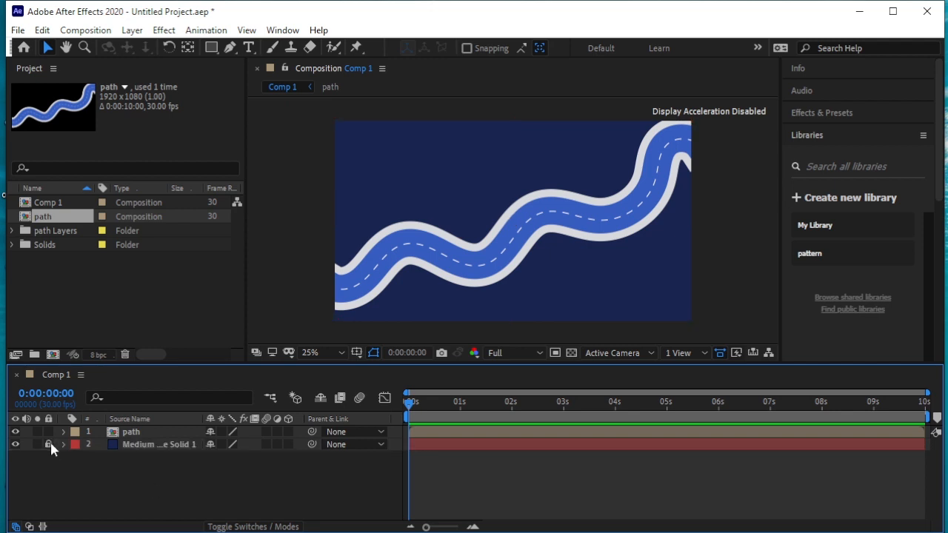
Step: Import the a1-[Converted] PNG as footage and add it above the path layer in Comp 1
right_click(94, 274)
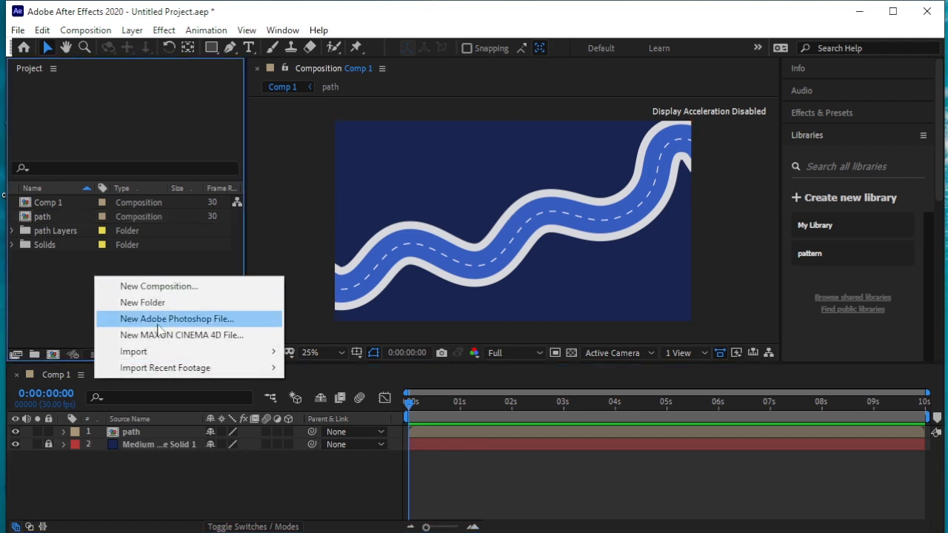
mouse_move(181, 353)
click(371, 352)
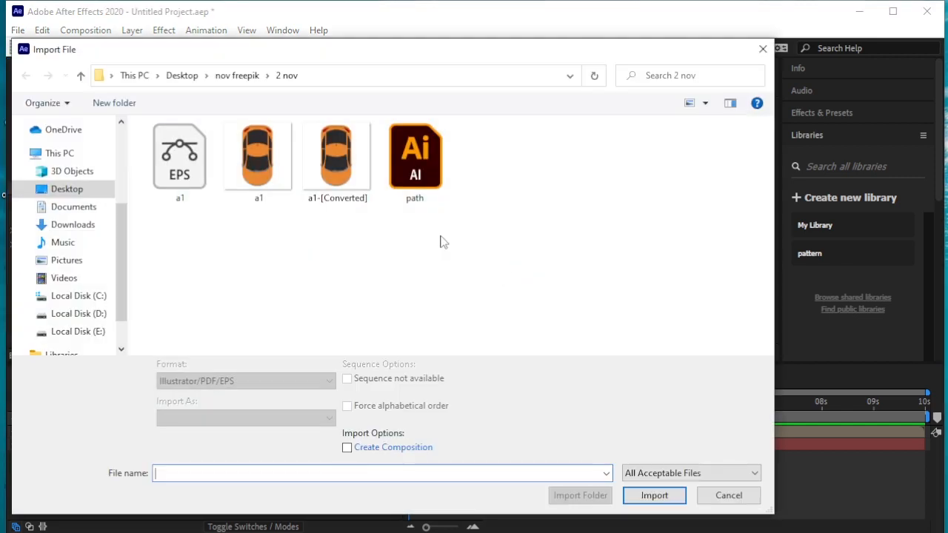
click(337, 174)
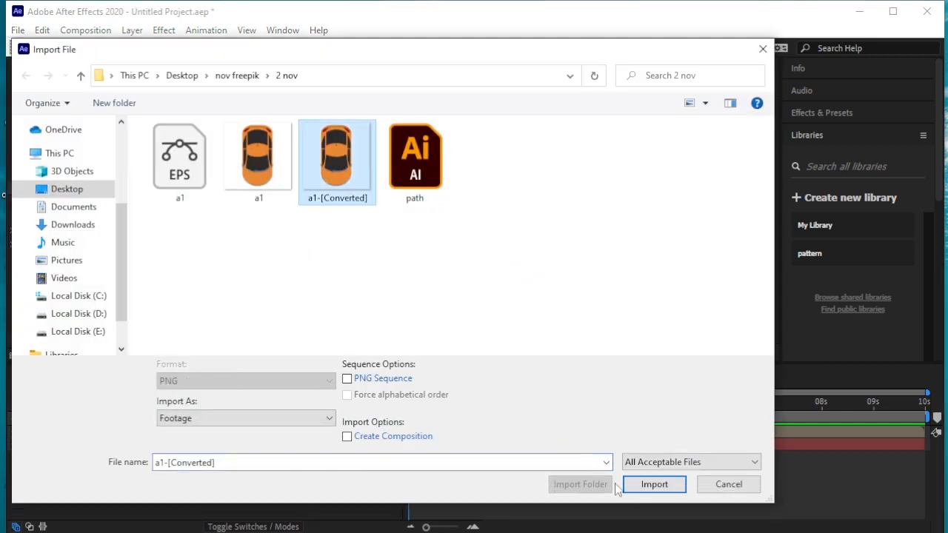
click(640, 485)
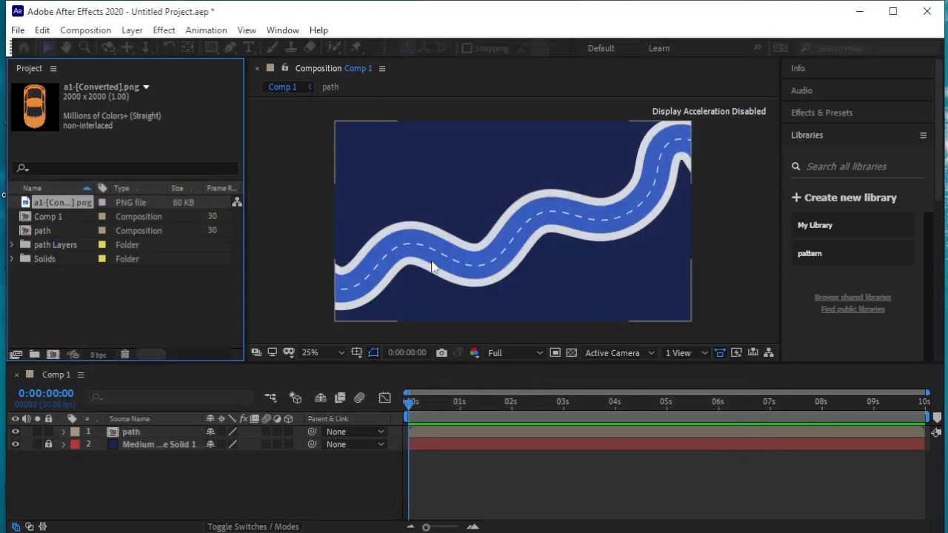
drag(82, 210, 172, 433)
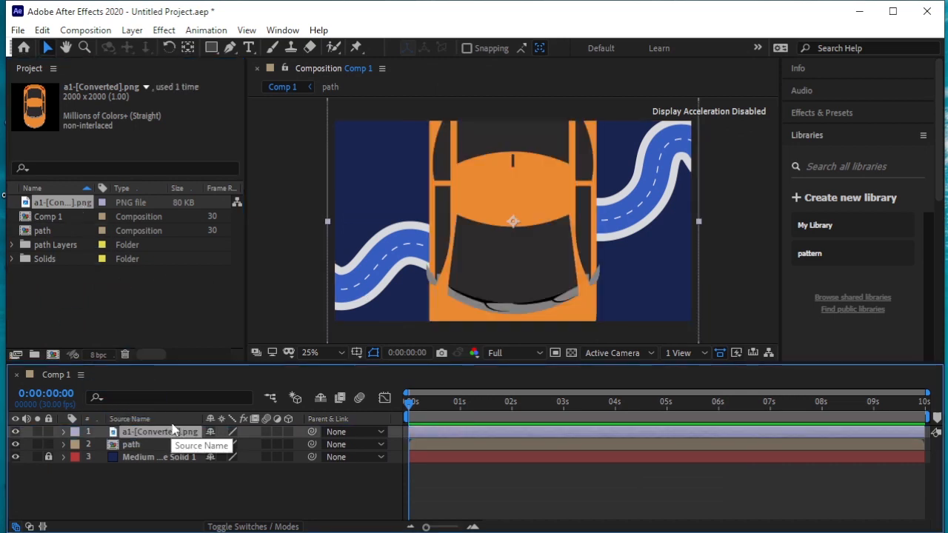
Step: Scale the car layer down to 8% and move it onto the road's lower-left starting end
key(s)
drag(257, 444, 198, 453)
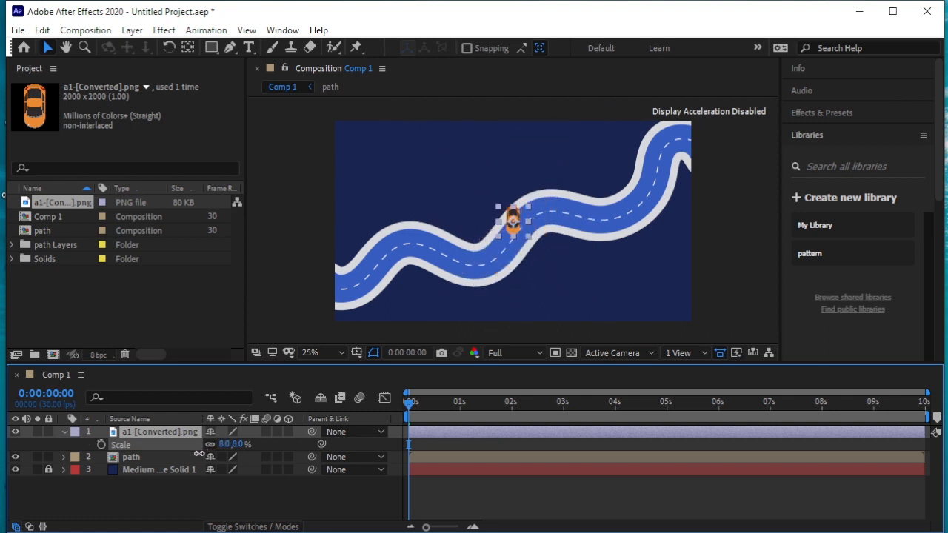
click(513, 234)
drag(513, 234, 357, 287)
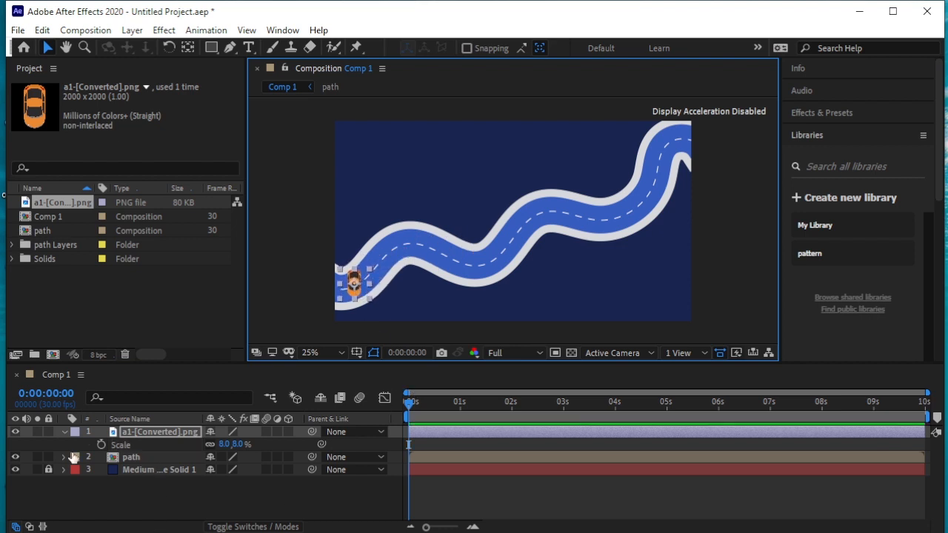
click(63, 431)
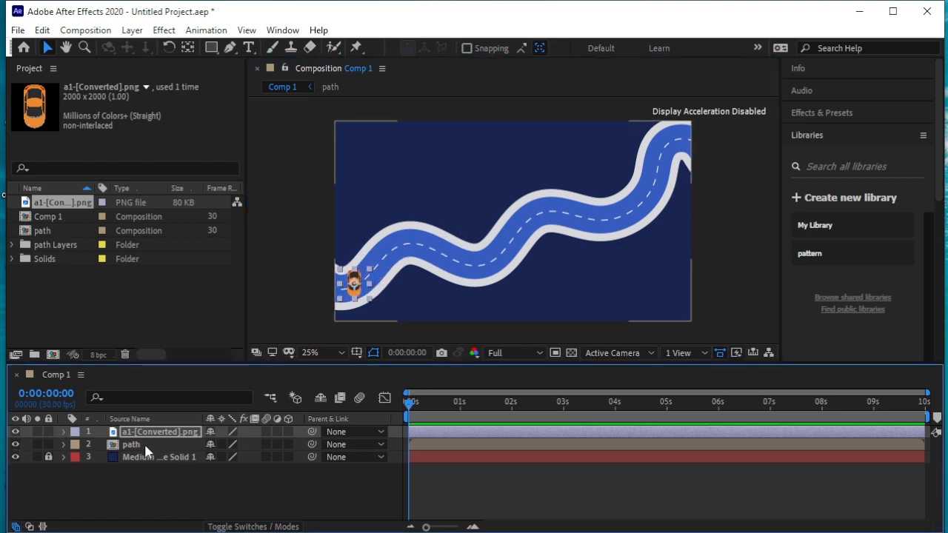
Step: Inside the path composition, create shapes from the path vector layer that holds the dashed centre line
double_click(114, 442)
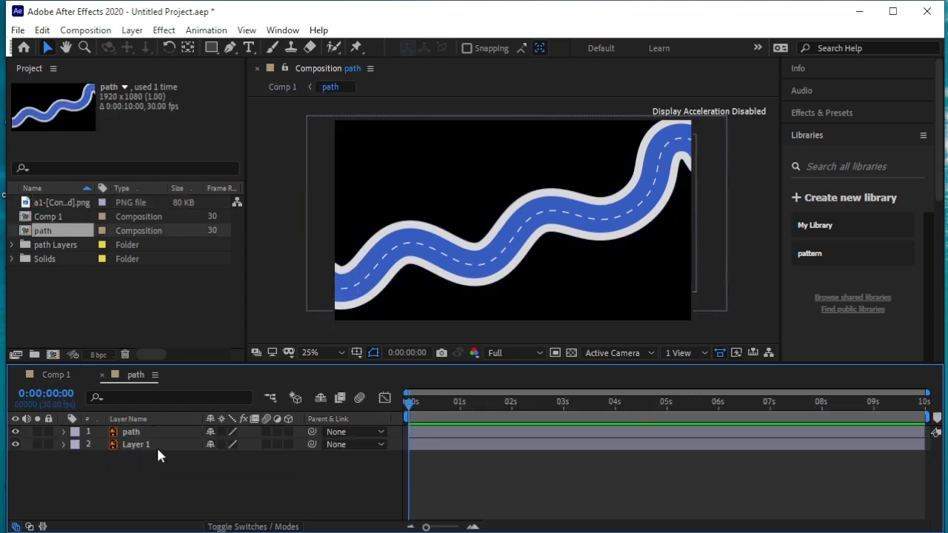
click(144, 433)
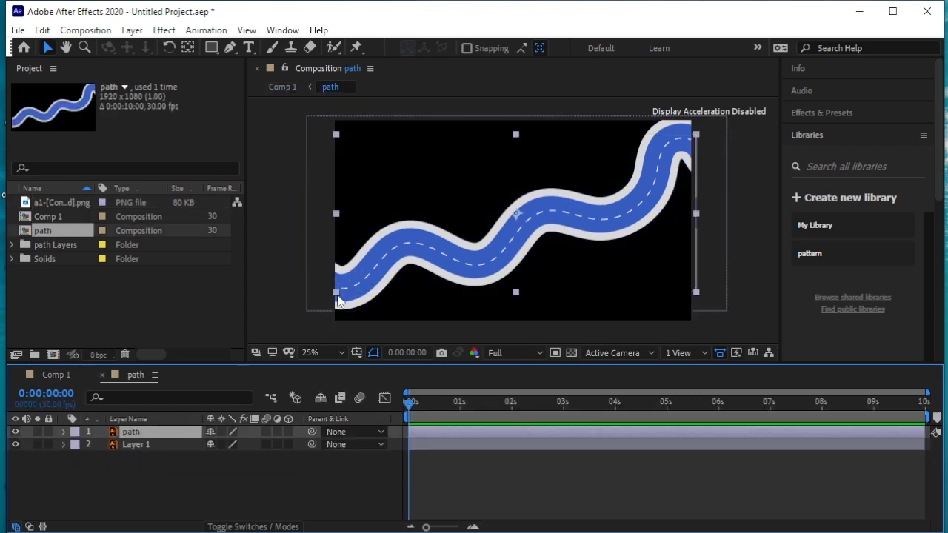
click(16, 434)
click(17, 434)
click(131, 29)
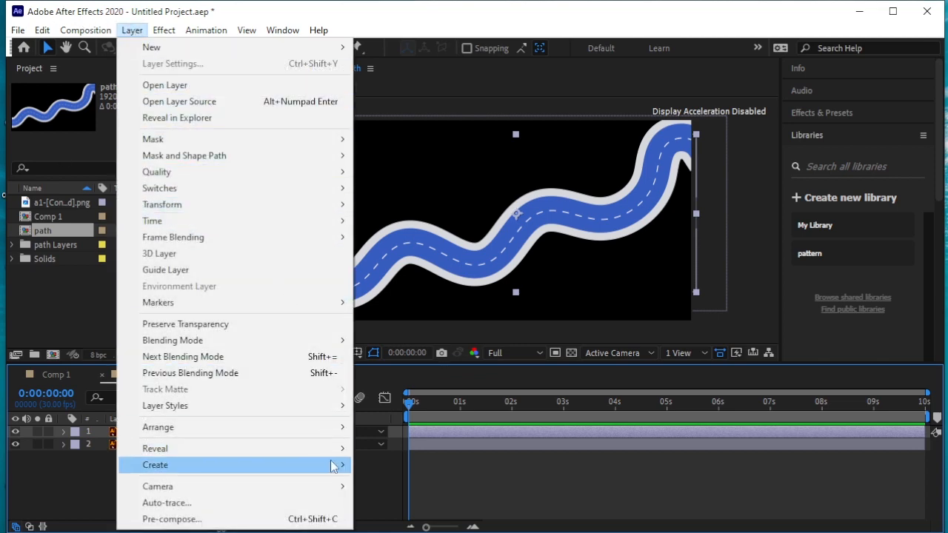
mouse_move(332, 465)
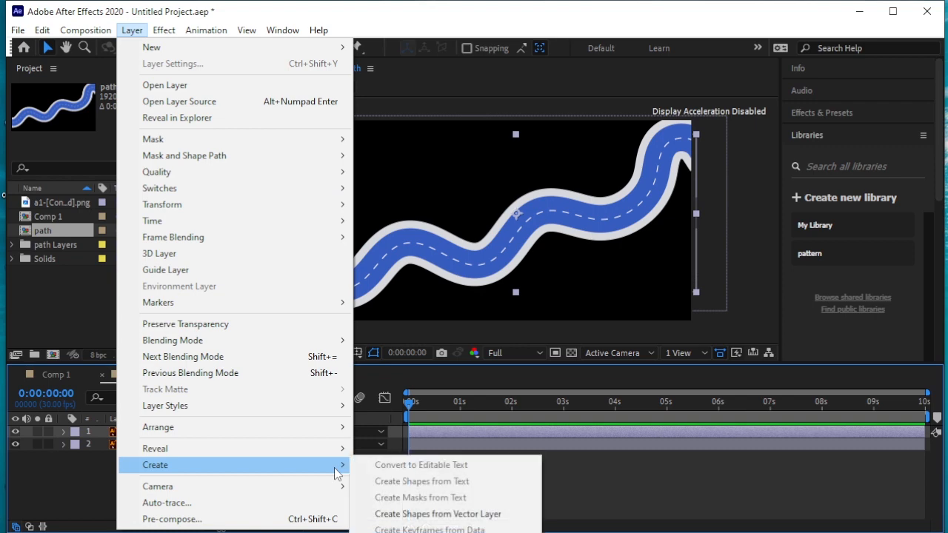
click(503, 514)
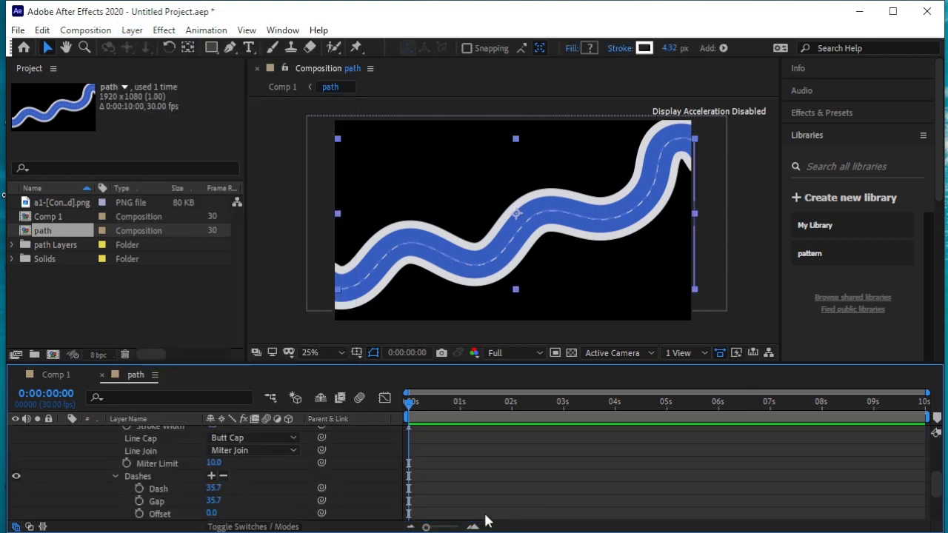
scroll(243, 487, up, 3)
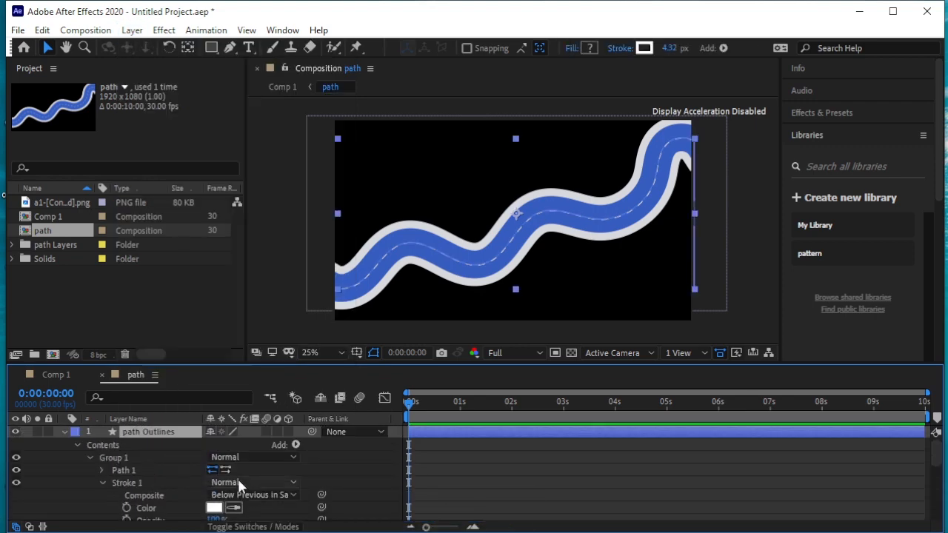
click(67, 433)
click(63, 433)
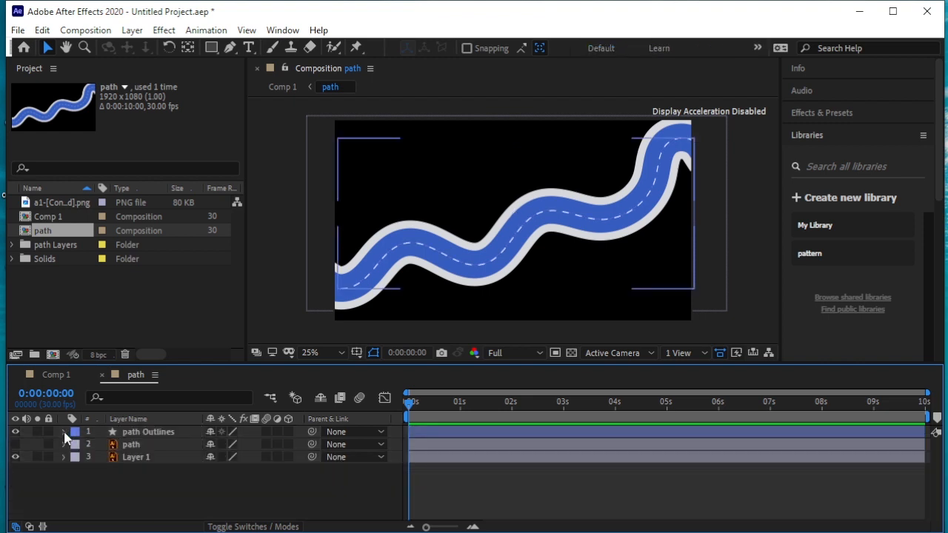
Step: Select the Path property of Path 1 in Group 1 of the path Outlines shape layer
click(63, 433)
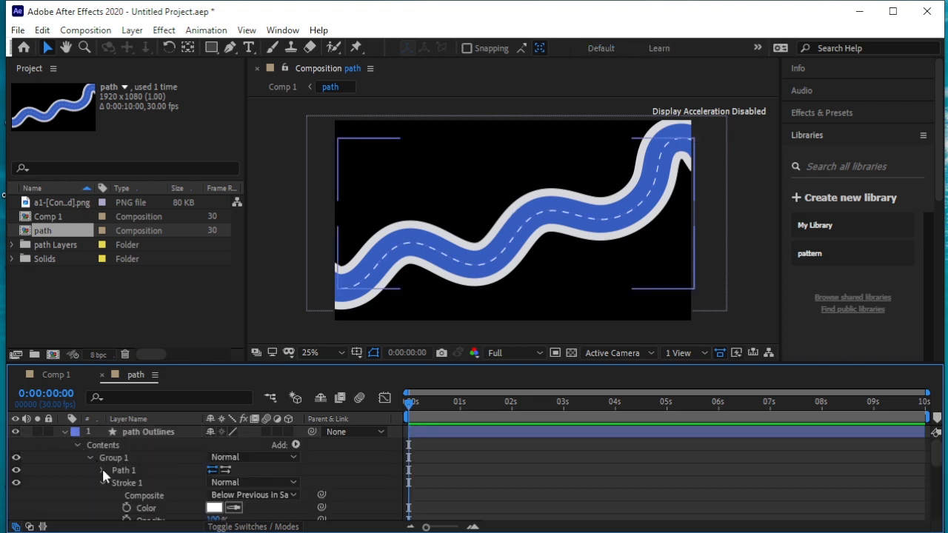
click(120, 470)
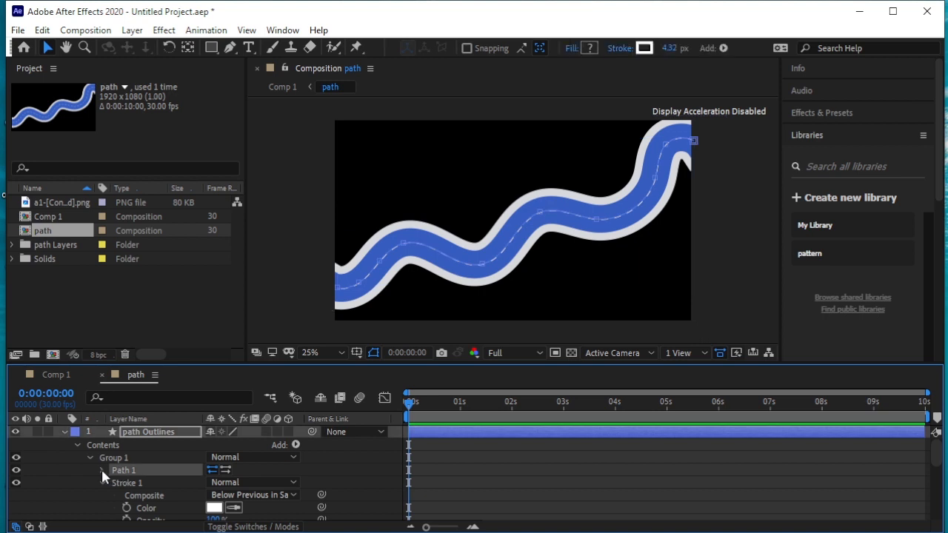
click(102, 470)
click(166, 485)
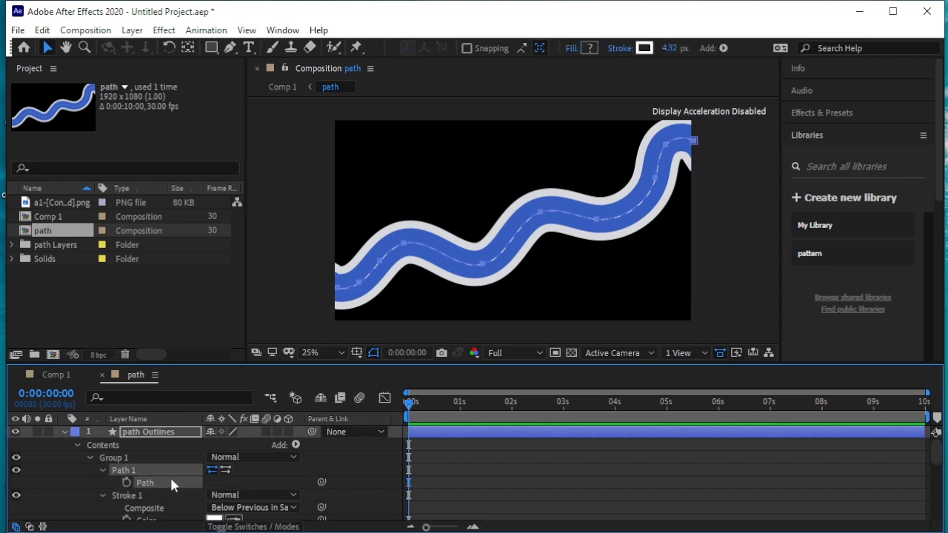
click(64, 432)
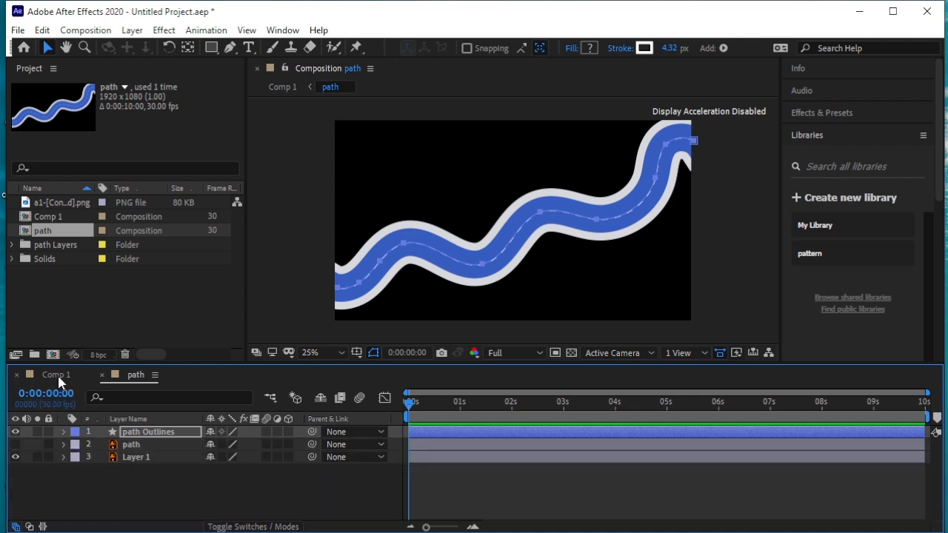
Step: In Comp 1, paste the copied path onto the Position property of the a1-[Converted].png layer at 0:00:00:00 and preview the motion
click(57, 375)
click(154, 433)
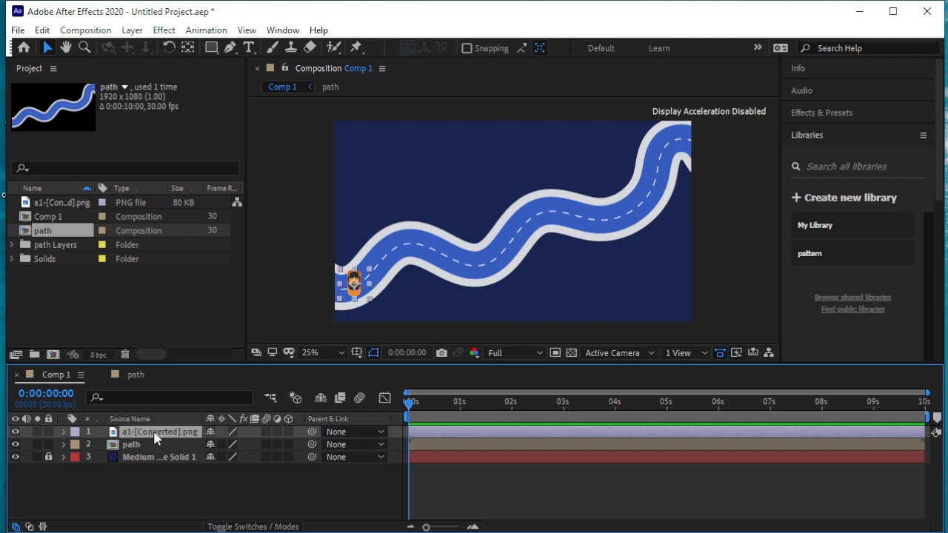
mouse_move(406, 405)
mouse_down()
mouse_move(442, 399)
mouse_move(396, 408)
mouse_up()
key(p)
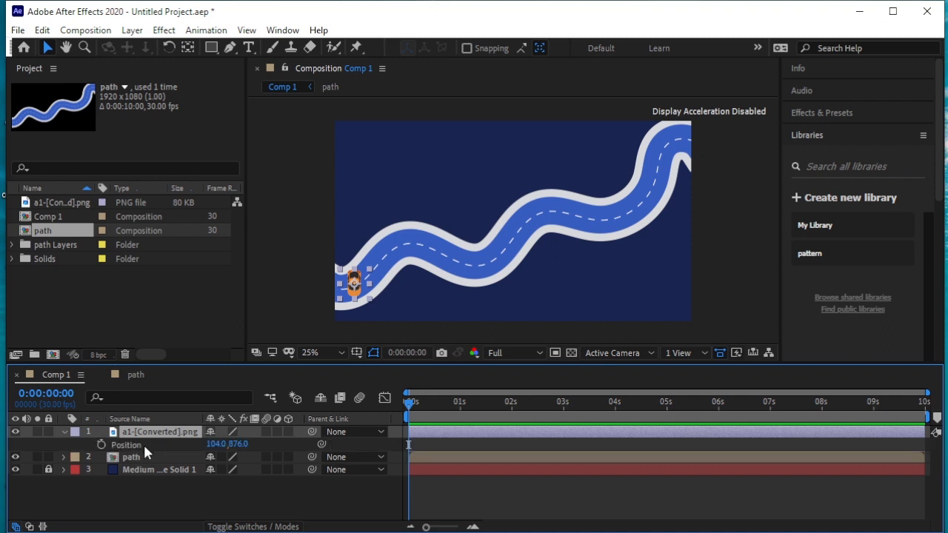
click(142, 443)
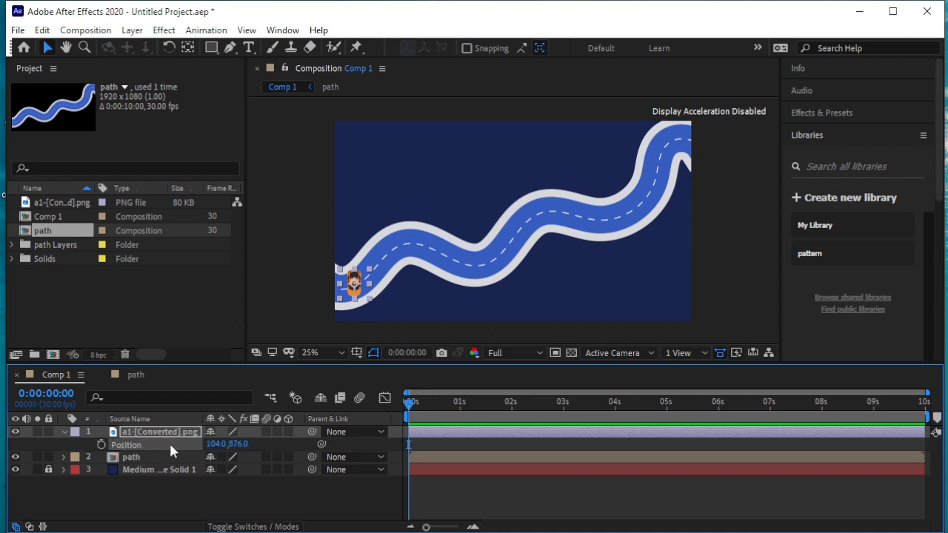
key(ctrl+v)
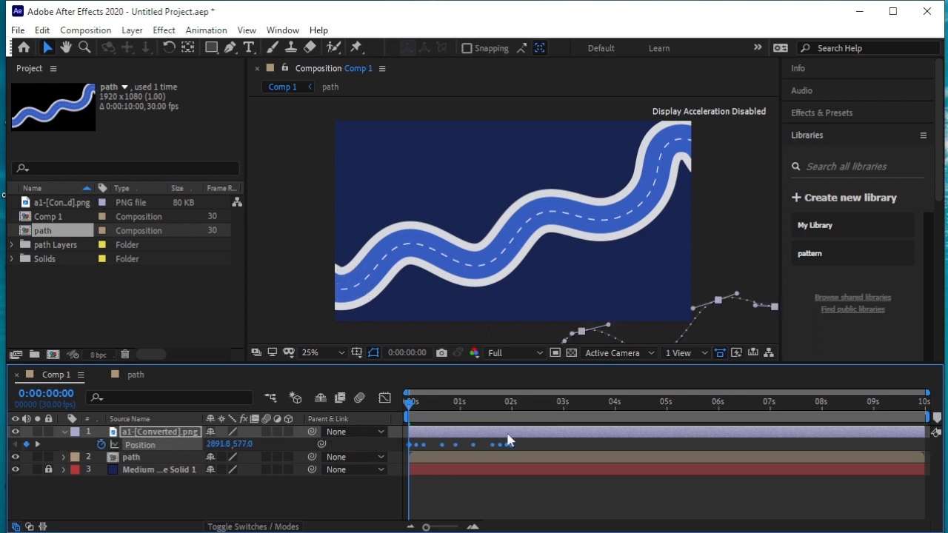
drag(408, 403, 382, 405)
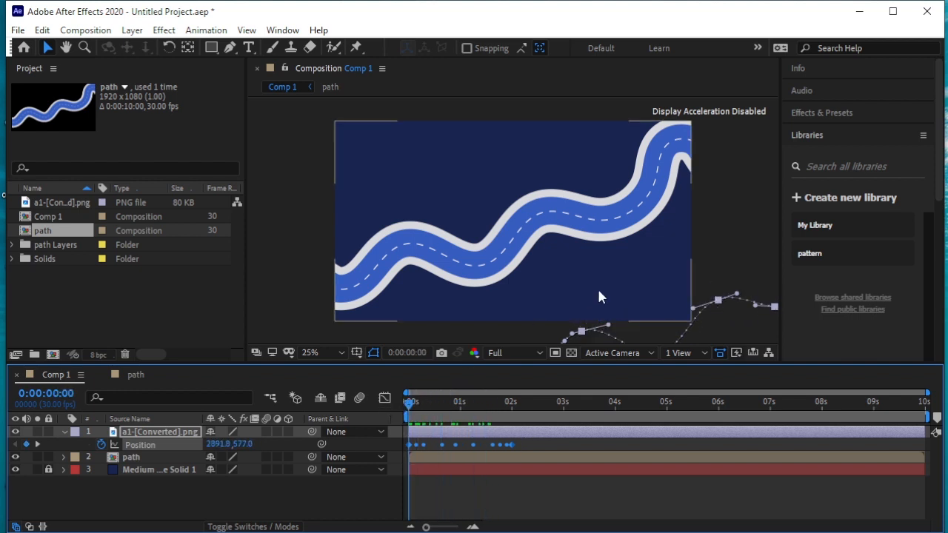
Step: Select all the car's Position keyframes and shift the whole motion path onto the road, bringing the first keyframe to 1939.8, 121.0
scroll(601, 287, down, 2)
scroll(601, 287, up, 1)
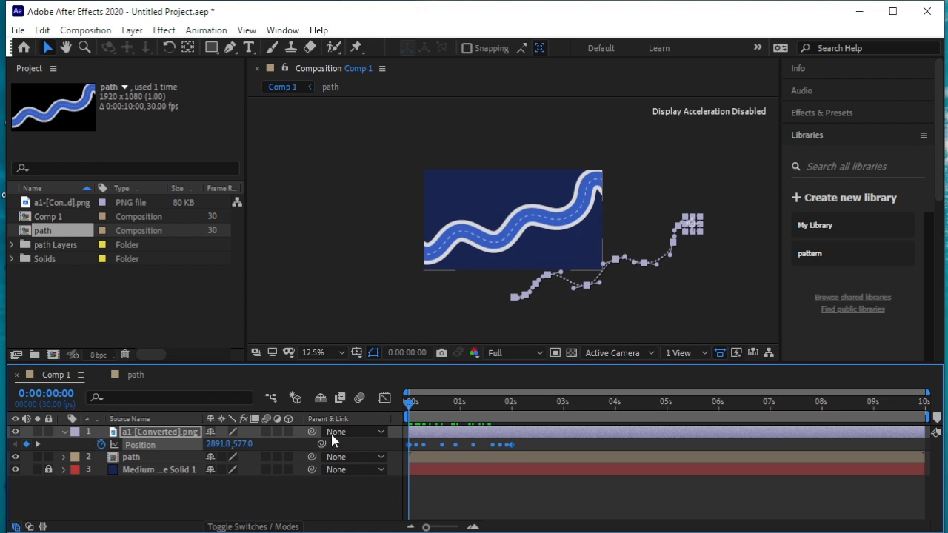
drag(535, 439, 399, 446)
key(Up)
key(Up)
key(Up)
key(Up)
key(Up)
key(Up)
key(Up)
key(Up)
key(Up)
key(Up)
key(Up)
key(Up)
key(Up)
key(Up)
key(Up)
key(Up)
key(Up)
key(Left)
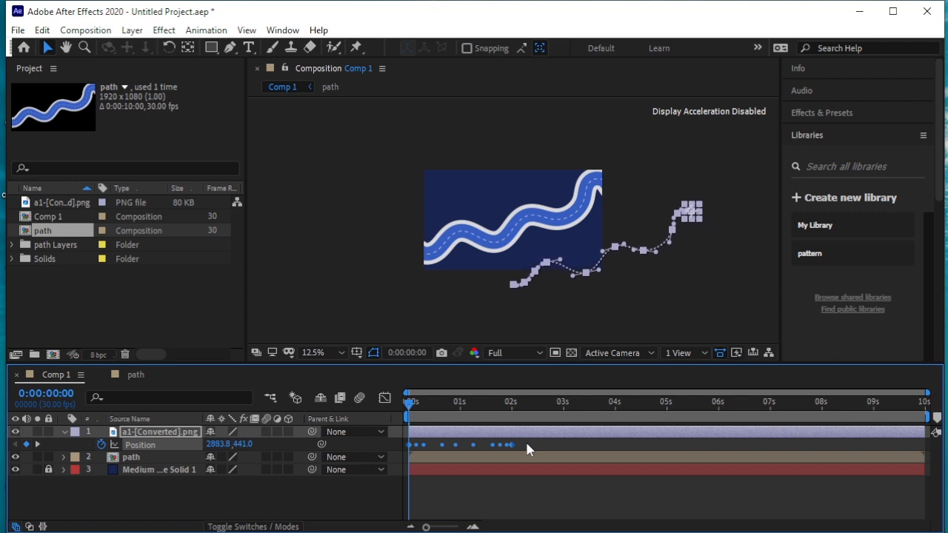
key(Left)
key(Left)
key(Left)
key(Left)
key(Left)
key(Left)
key(Left)
key(Left)
key(Left)
key(Left)
key(Left)
key(Left)
key(Left)
key(Left)
key(Up)
key(Up)
key(Up)
key(Up)
key(Up)
key(Up)
key(Up)
key(Up)
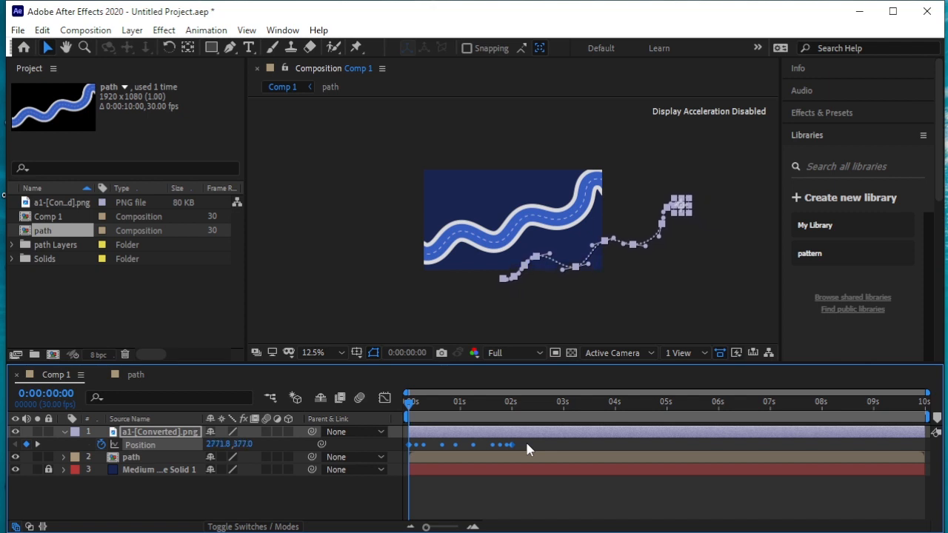
key(Left)
key(Left)
key(Left)
key(Left)
key(Left)
key(Left)
key(Left)
key(Left)
key(Left)
key(Left)
key(Left)
key(Up)
key(Up)
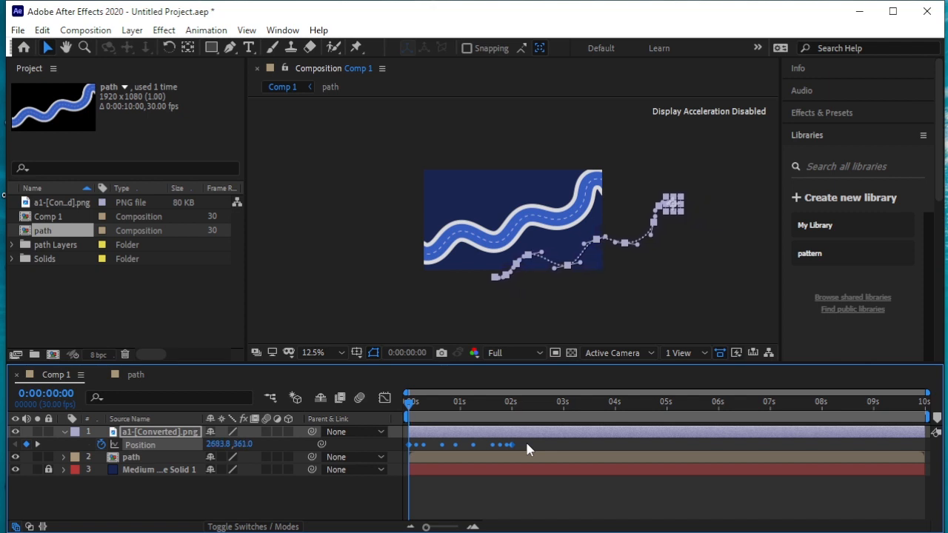
key(Left)
key(Left)
key(Left)
key(Left)
key(Left)
key(Left)
key(Left)
key(Left)
key(Left)
key(Left)
key(Left)
key(Left)
key(Left)
key(Left)
key(Left)
key(Left)
key(Left)
key(Left)
key(Left)
key(Left)
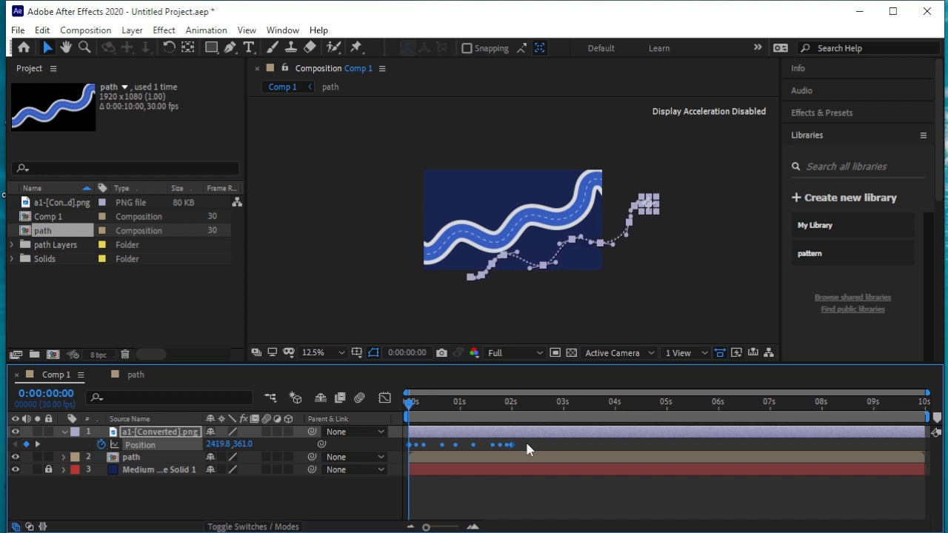
key(Left)
key(Left)
key(Left)
key(Left)
key(Left)
key(Left)
key(Left)
key(Left)
key(Left)
key(Left)
key(Left)
key(Left)
key(Left)
key(Left)
key(Left)
key(Left)
key(Left)
key(Left)
key(Left)
key(Left)
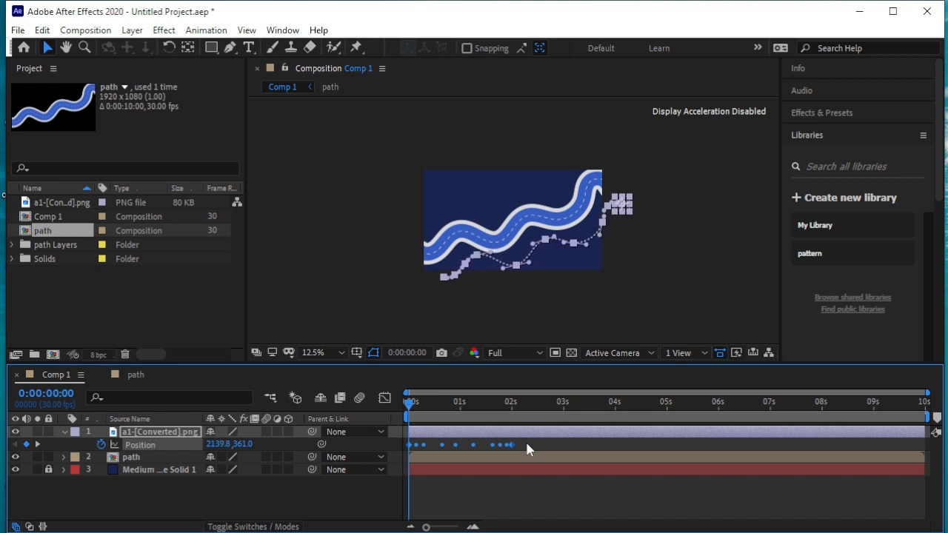
key(Left)
key(Left)
key(Left)
key(Left)
key(Left)
key(Left)
key(Left)
key(Left)
key(Left)
key(Left)
key(Left)
key(Left)
key(Left)
key(Left)
key(Left)
key(Left)
key(Left)
key(Left)
key(Left)
key(Left)
key(Up)
key(Up)
key(Up)
key(Up)
key(Up)
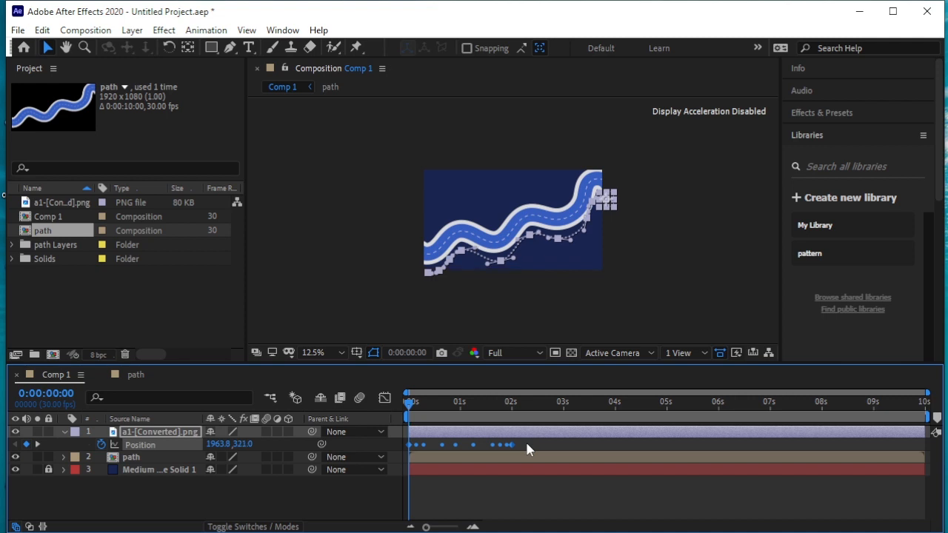
key(Up)
key(Up)
key(Up)
key(Up)
key(Up)
key(Up)
key(Up)
key(Up)
key(Up)
key(Up)
key(Up)
key(Up)
key(Up)
key(Up)
key(Up)
key(Up)
key(Up)
key(Up)
key(Up)
key(Up)
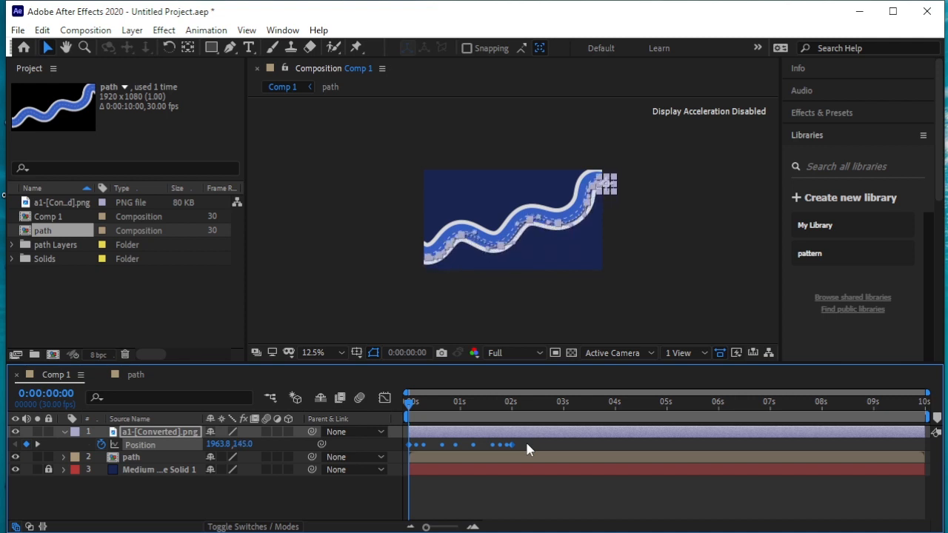
key(Left)
key(Left)
key(Left)
key(Up)
key(Up)
key(Up)
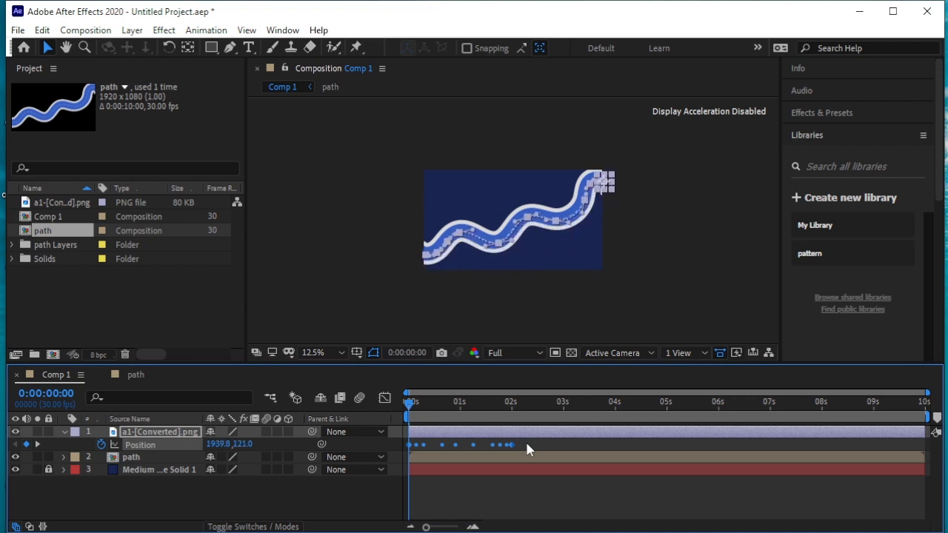
scroll(502, 315, up, 4)
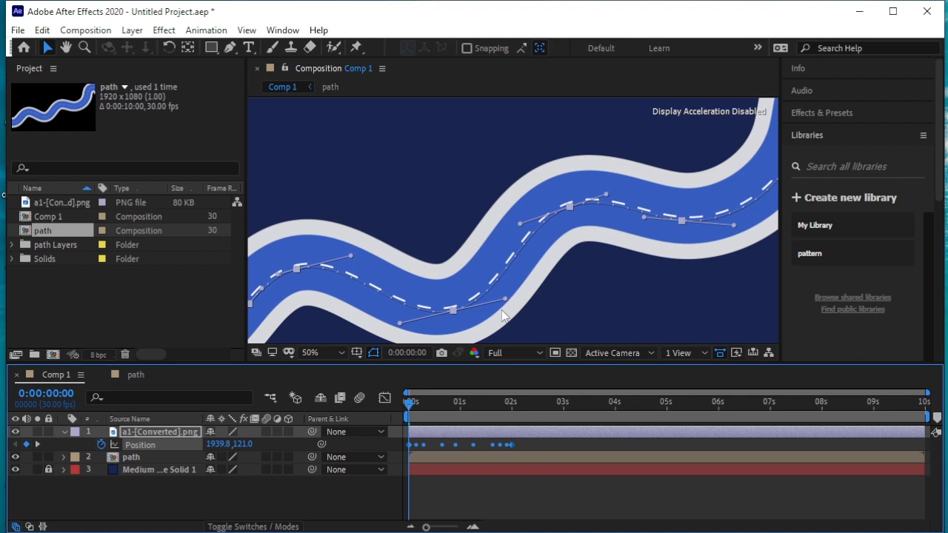
Step: Nudge the selected Position keyframes up and left onto the dashed centre line, bringing the first keyframe to 1937.8, 109.0
key(Up)
key(Up)
key(Up)
key(Up)
key(Up)
key(Up)
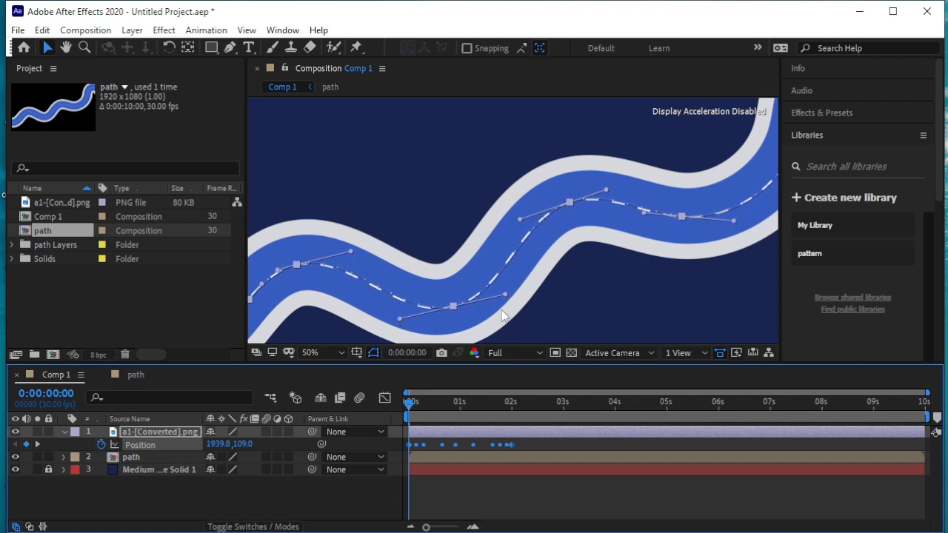
key(Left)
scroll(446, 250, down, 2)
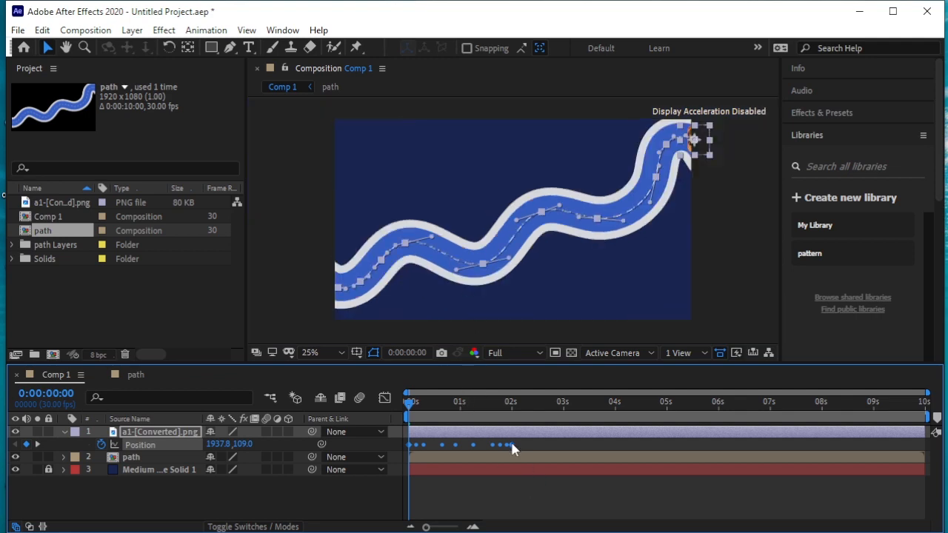
Step: Stretch the car's Position keyframes proportionally so the last one lands at 0:00:09:26, and return to the start of the timeline
drag(510, 444, 610, 455)
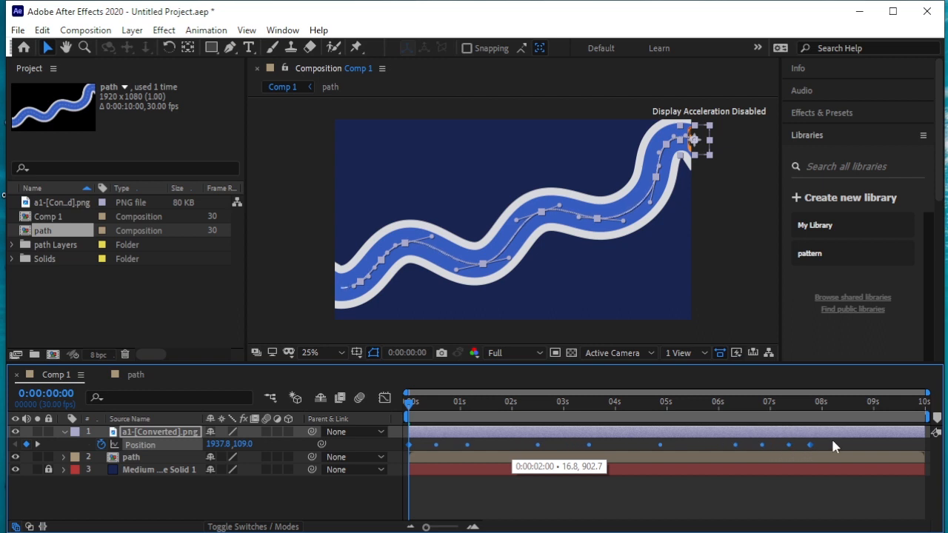
drag(832, 440, 919, 445)
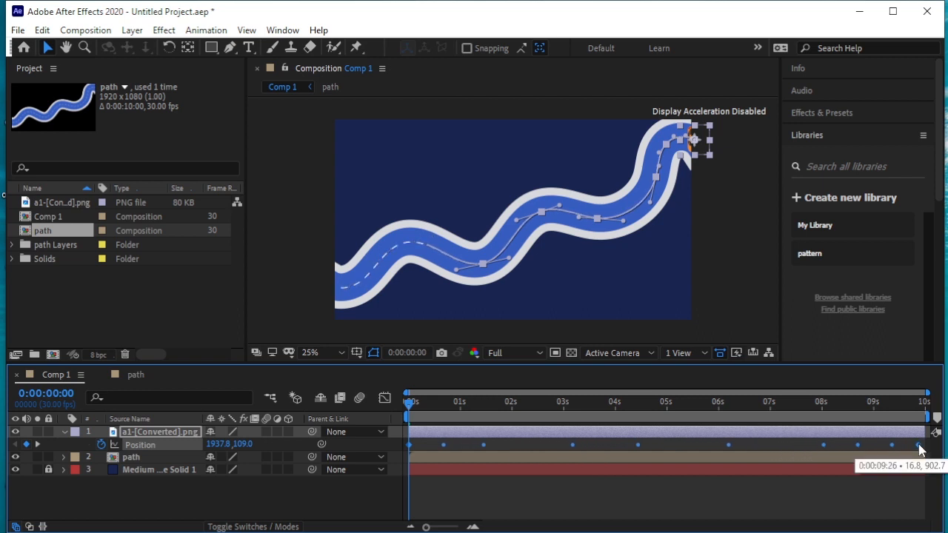
click(411, 401)
drag(434, 404, 399, 433)
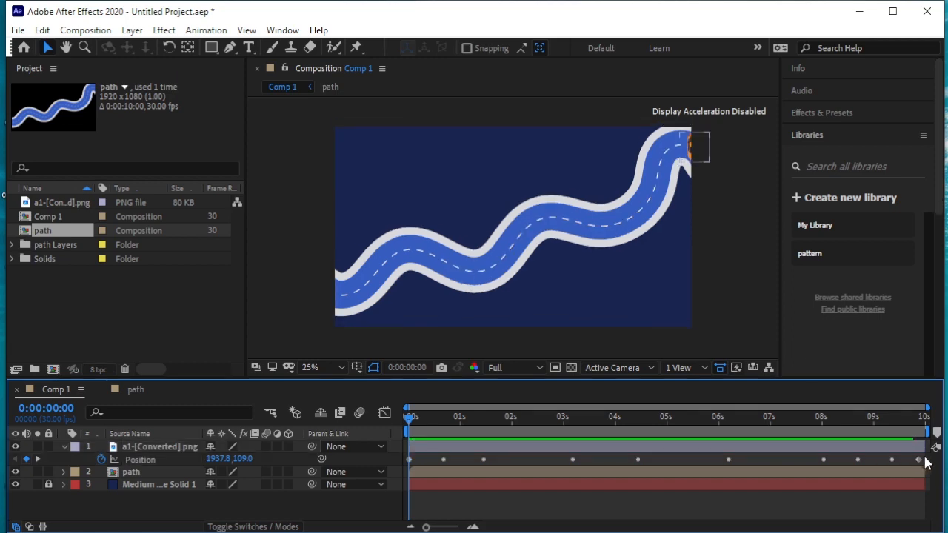
Step: Select all the car's Position keyframes, apply Time-Reverse Keyframes and preview the motion
drag(926, 463, 379, 461)
right_click(443, 461)
mouse_move(518, 527)
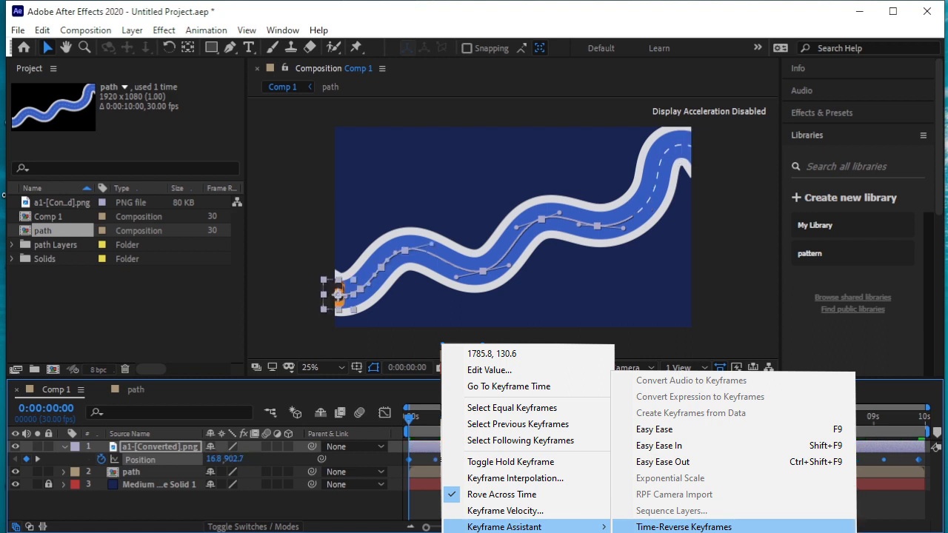
click(684, 526)
key(space)
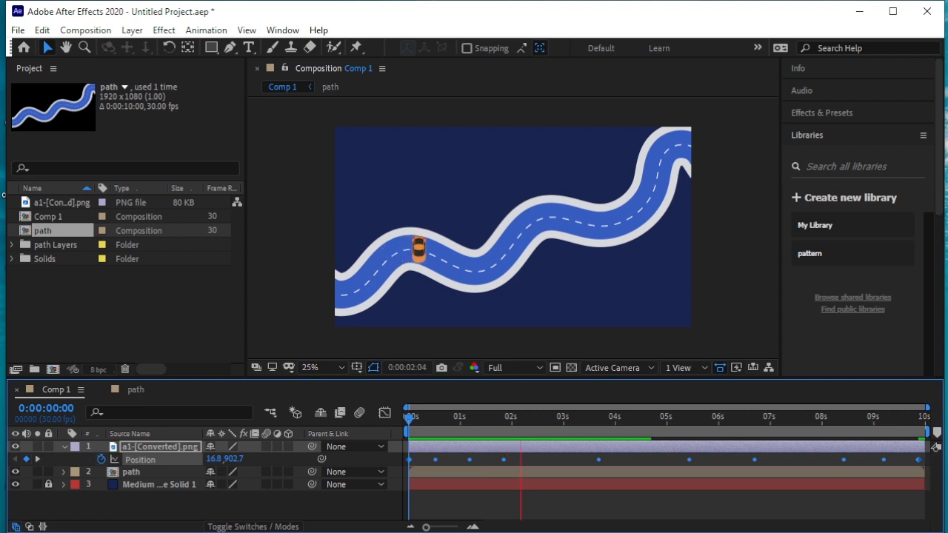
key(space)
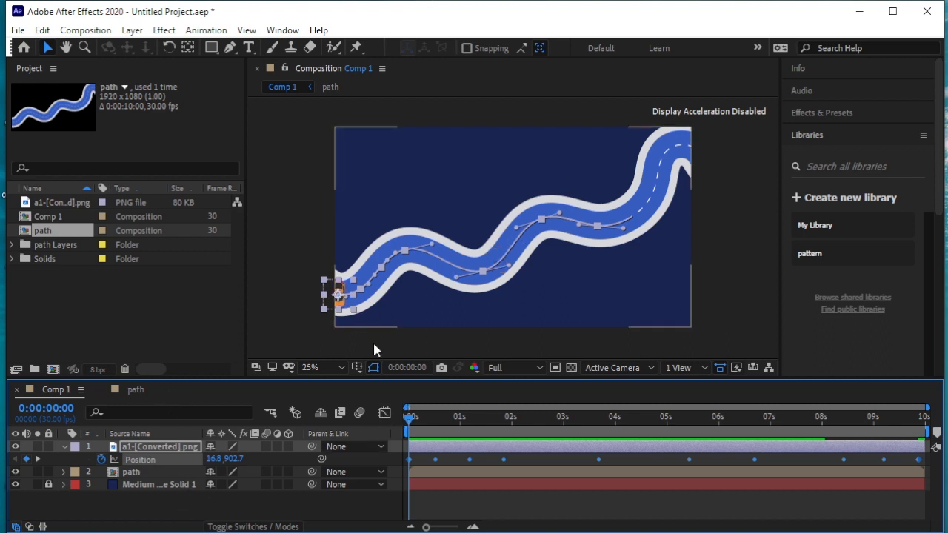
Step: Show the car layer's Rotation and set it to 223°, checking the car's direction against the road at 0:00:00:29
click(141, 445)
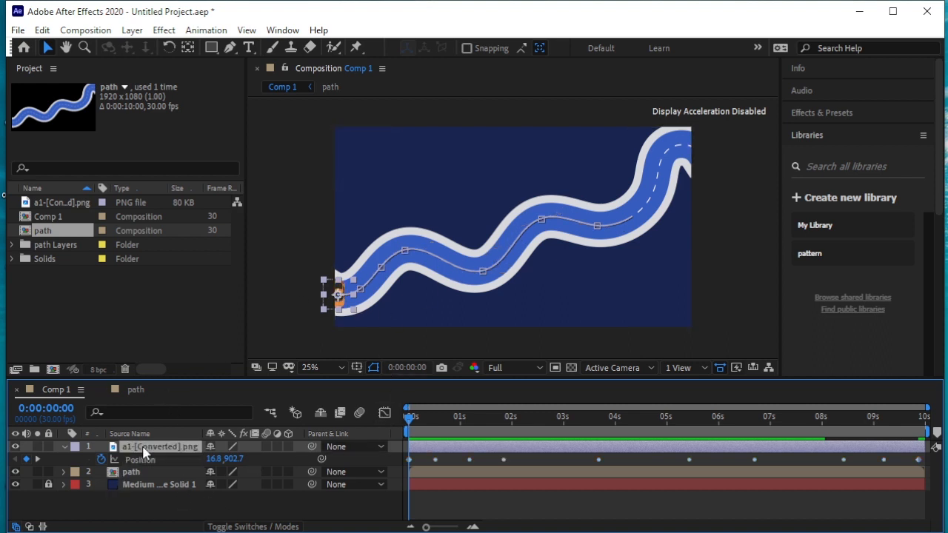
key(r)
drag(228, 459, 386, 392)
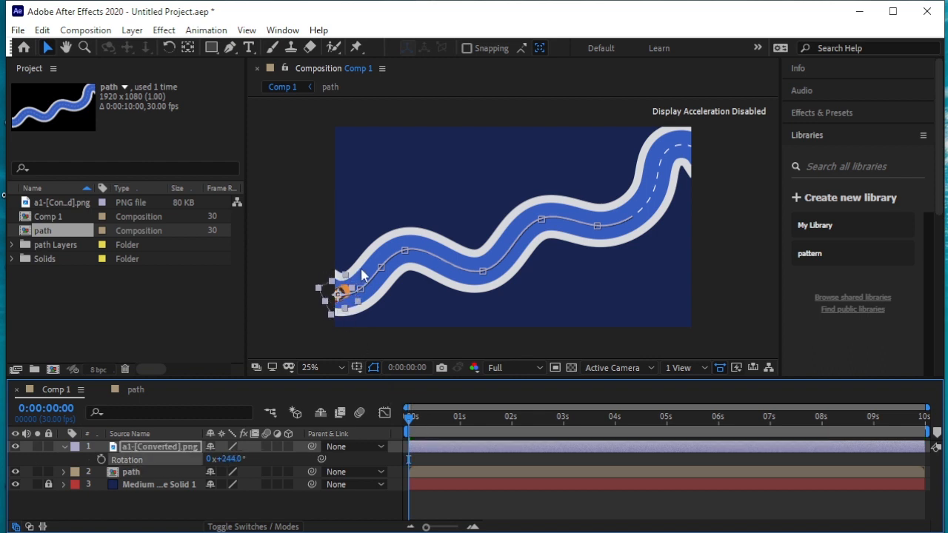
key(period)
drag(396, 319, 587, 209)
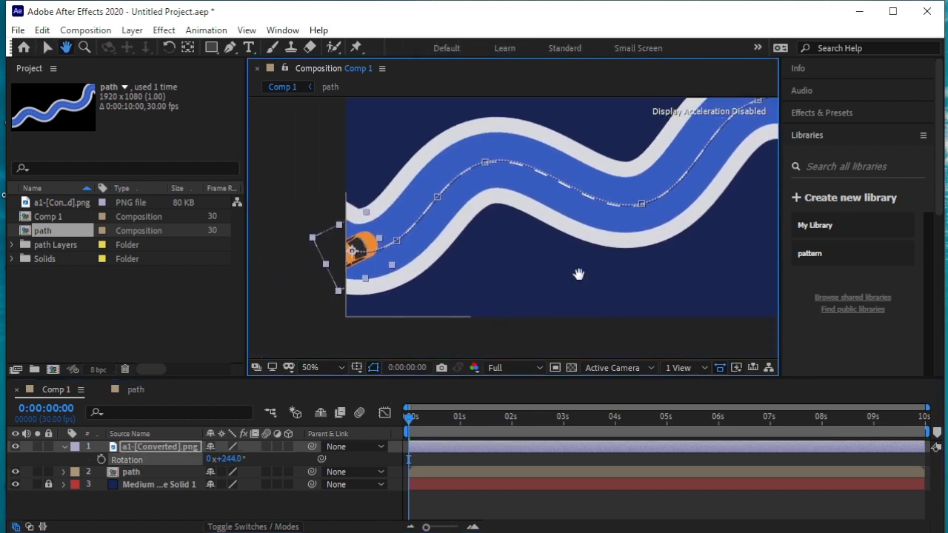
drag(411, 417, 463, 420)
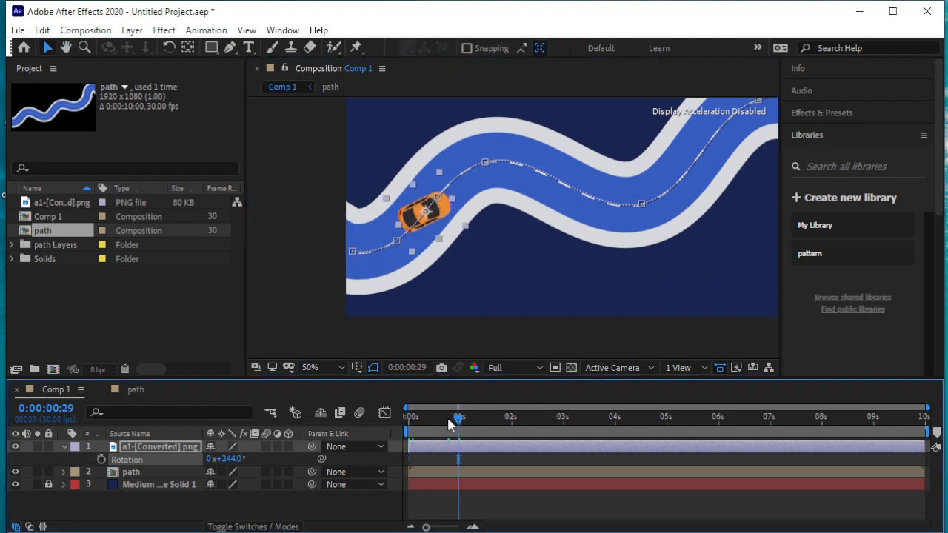
drag(230, 459, 222, 462)
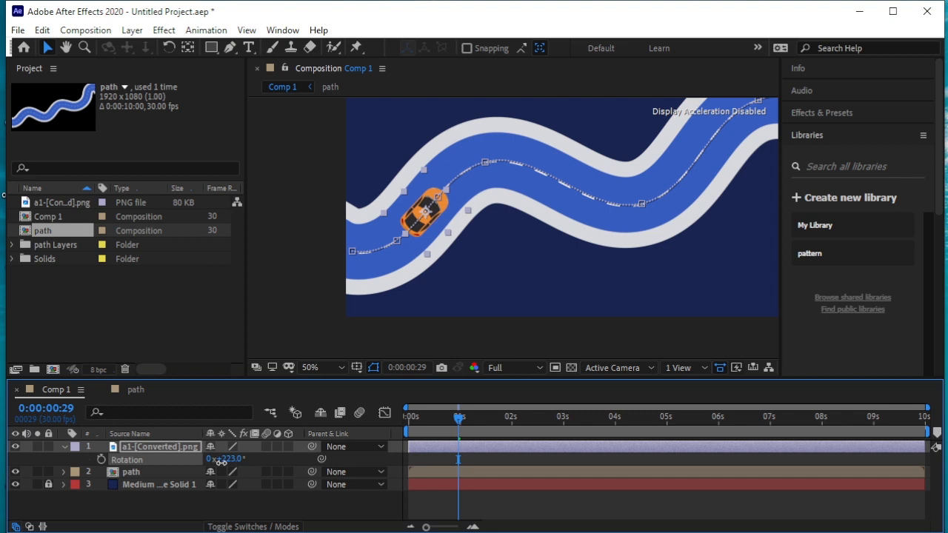
Step: Fit the whole composition in the viewer and preview the rotated car's motion from 0:00:00:00
drag(440, 421, 343, 424)
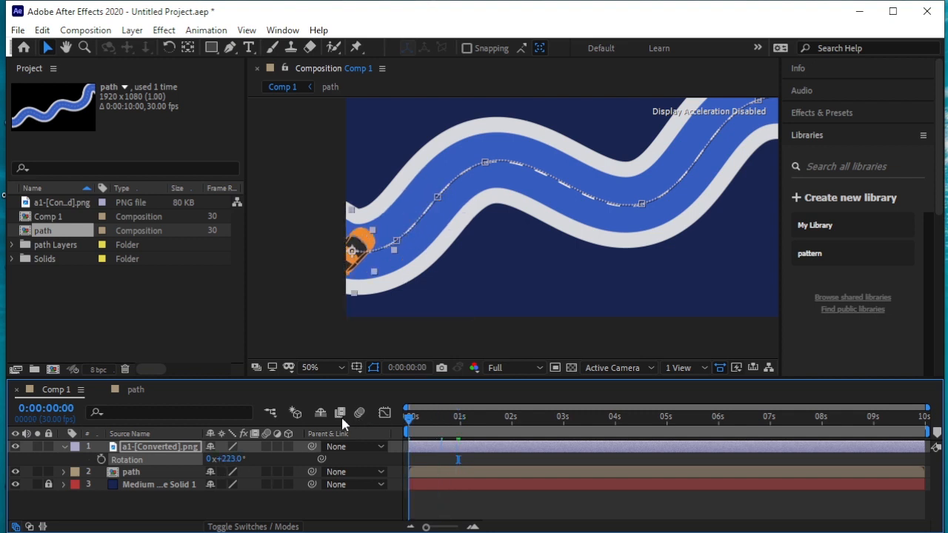
scroll(458, 280, down, 2)
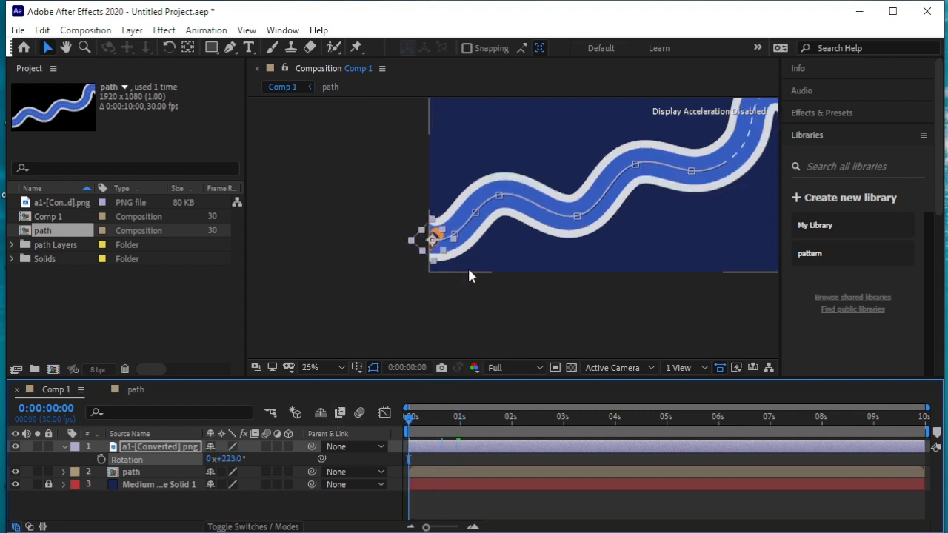
key(space)
drag(510, 262, 384, 326)
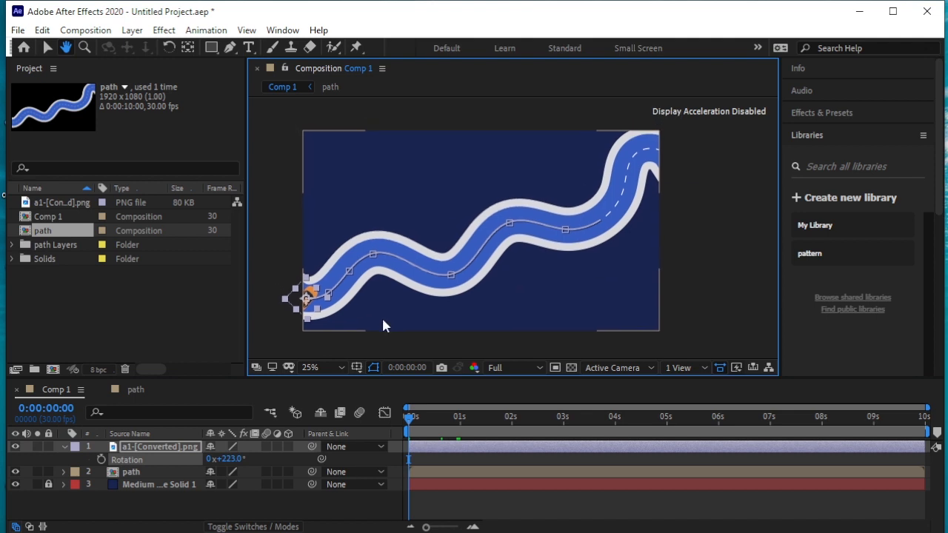
click(326, 368)
click(331, 384)
key(space)
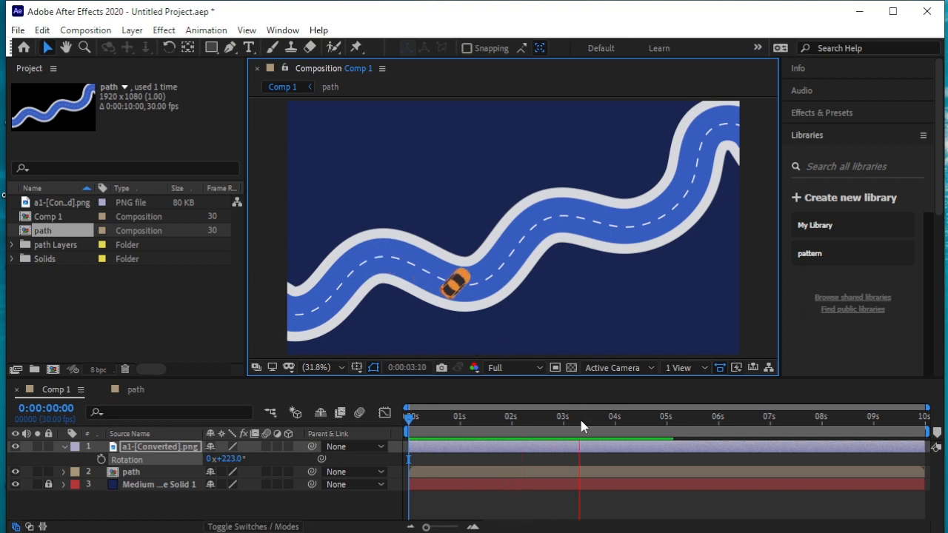
drag(607, 417, 353, 429)
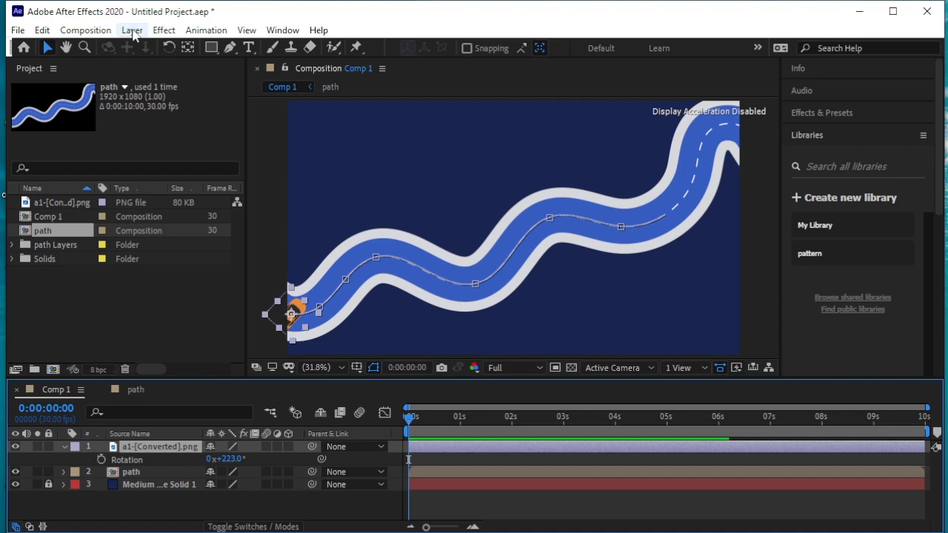
Step: Set the car layer's Auto-Orientation to Orient Along Path
click(132, 31)
mouse_move(339, 208)
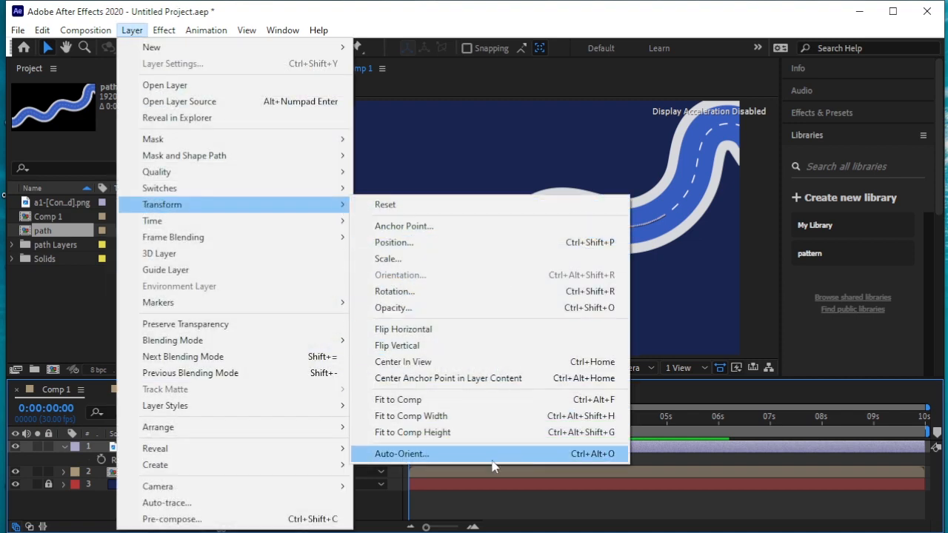
click(533, 455)
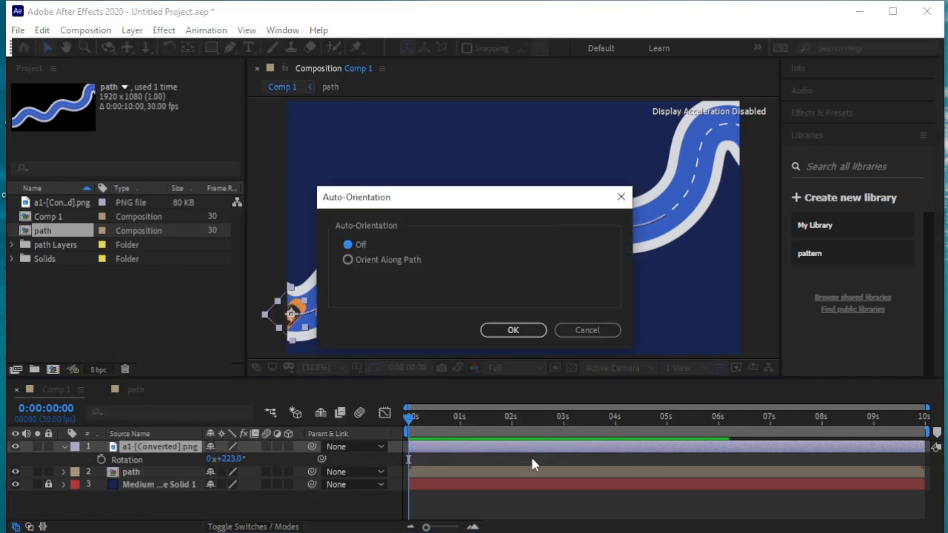
click(348, 260)
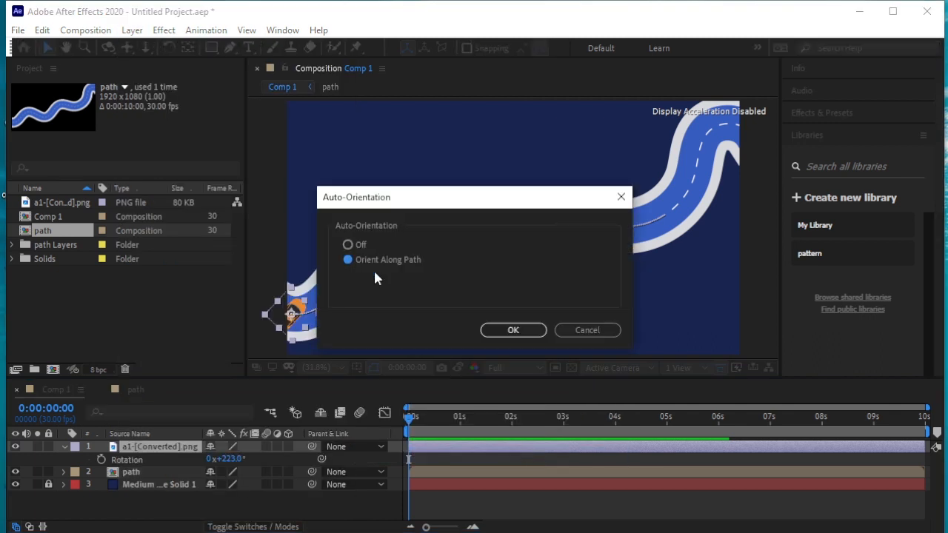
click(513, 330)
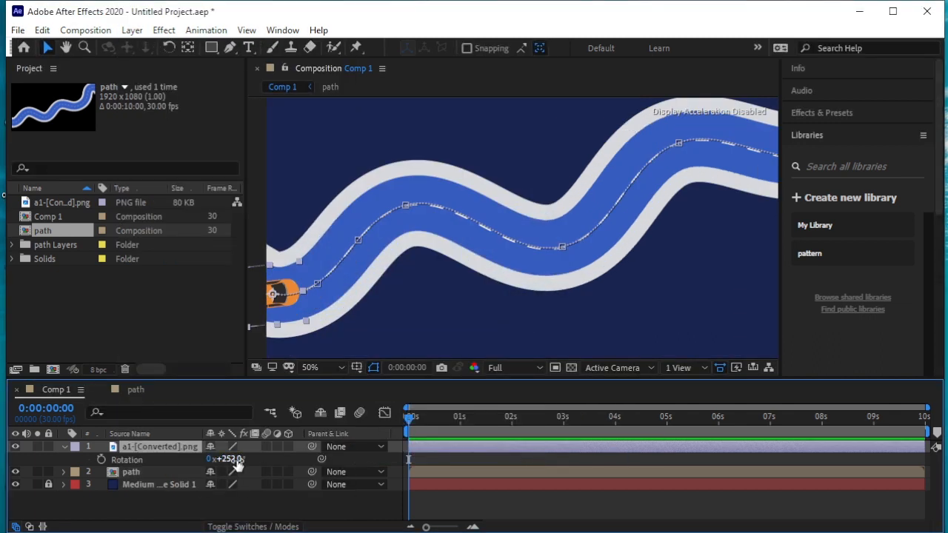
Step: Set the car's Rotation to 279° so it faces along the road, and preview the first two seconds
drag(237, 462, 273, 472)
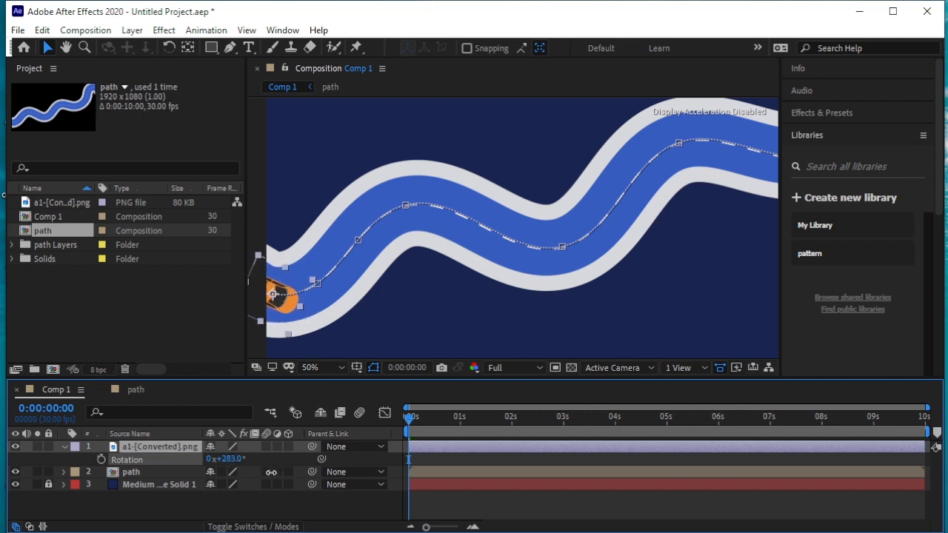
key(space)
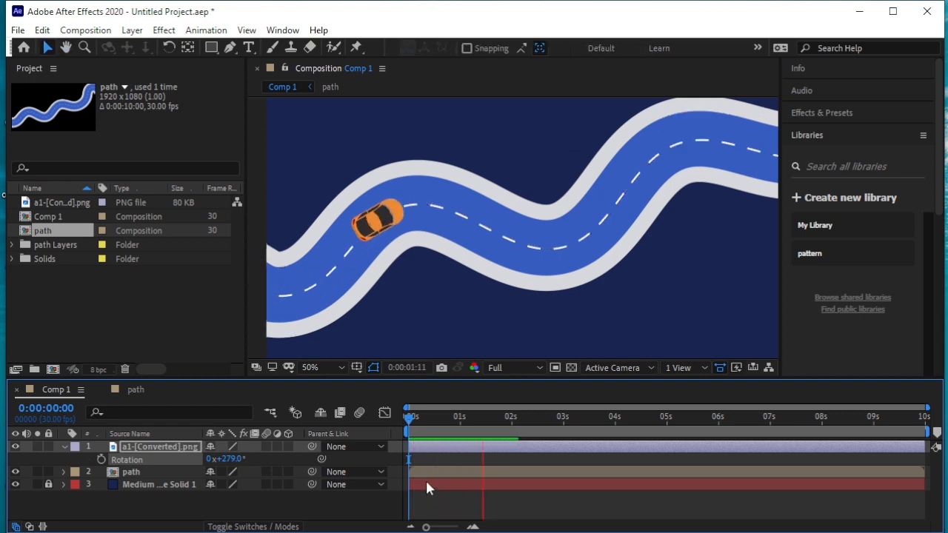
click(500, 415)
drag(495, 419, 368, 418)
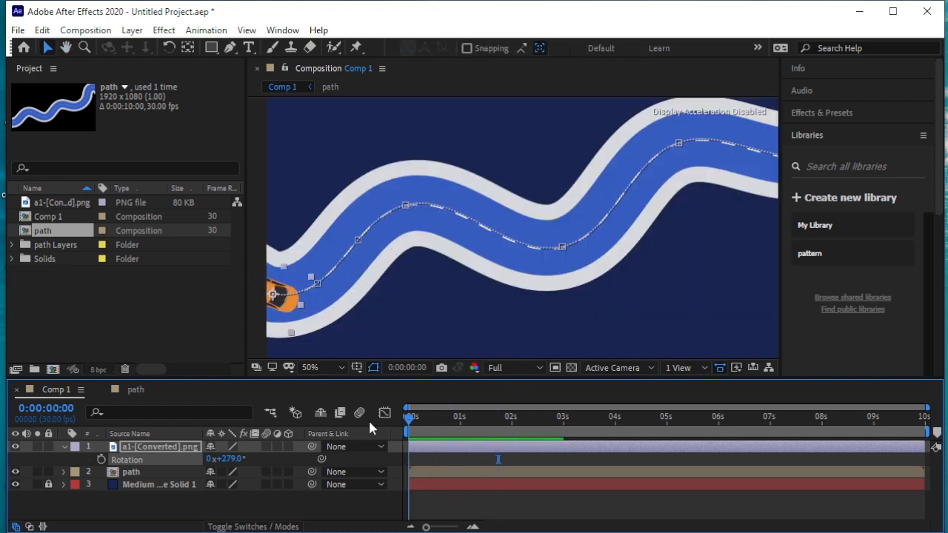
Step: Fit the composition in the viewer, deselect the car layer and preview the auto-oriented motion from the start
click(317, 368)
click(318, 381)
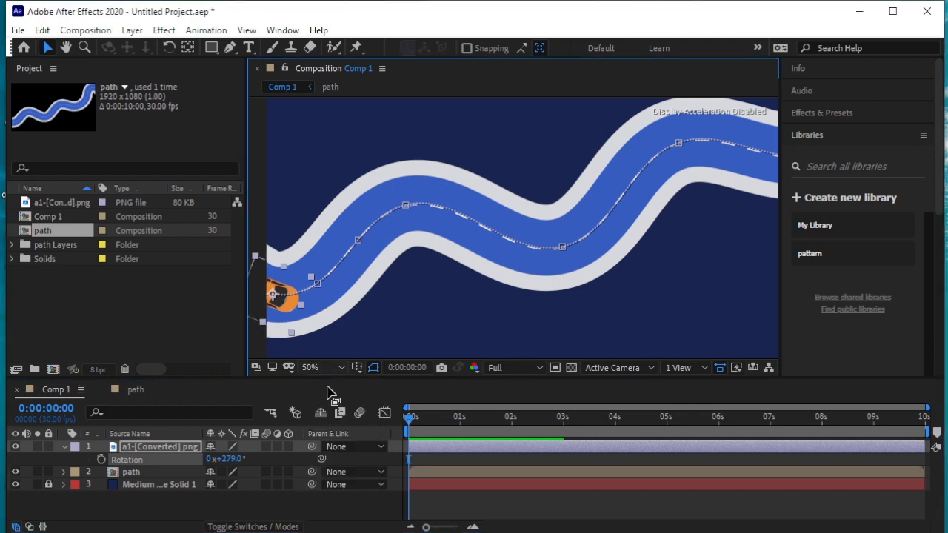
click(267, 340)
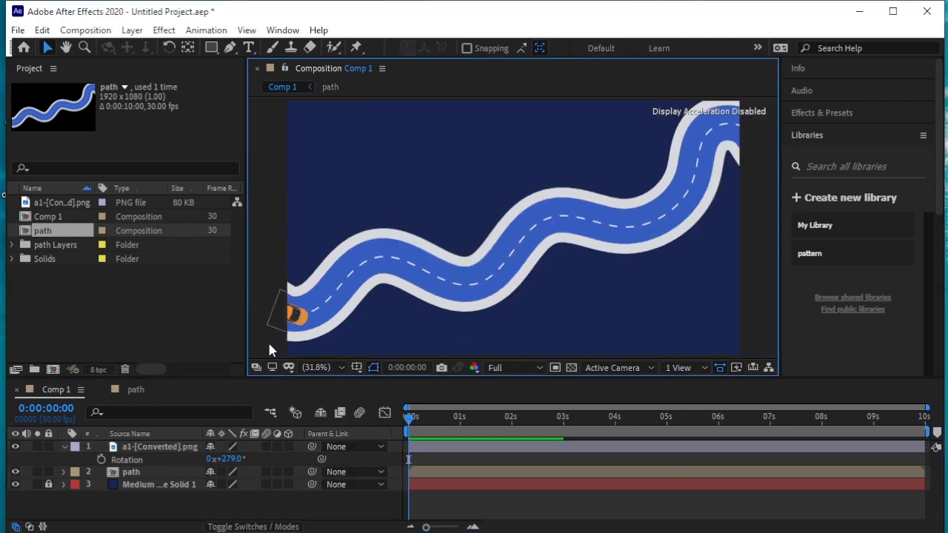
key(h)
key(space)
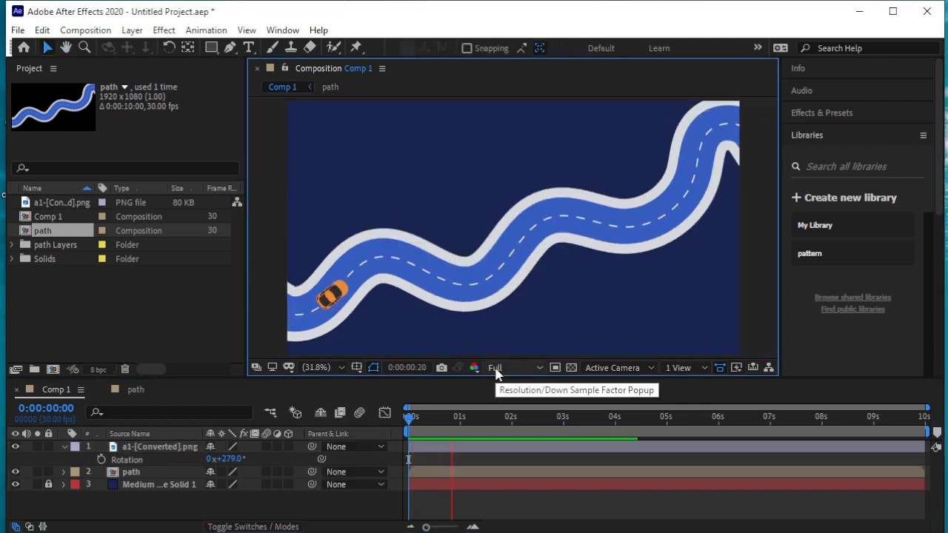